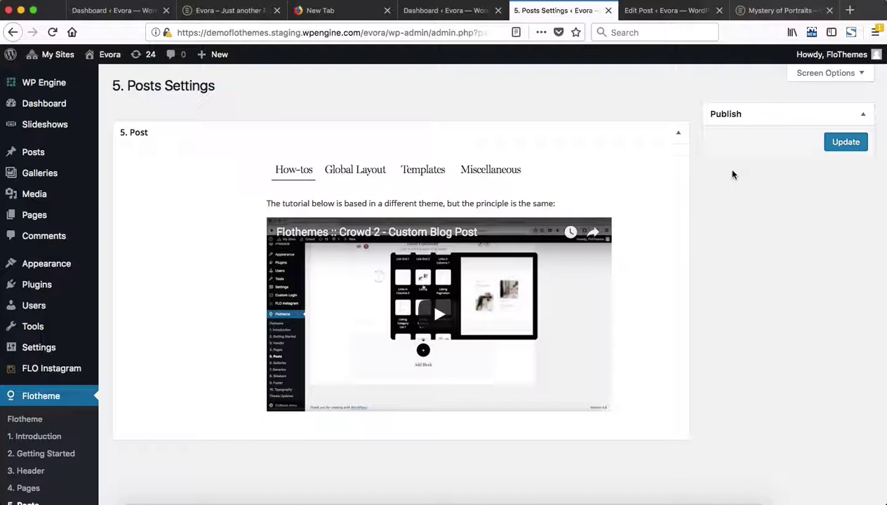
Look through the Global Layout, Templates and Miscellaneous sections of the Flotheme posts settings
scroll(164, 330, "down", 3)
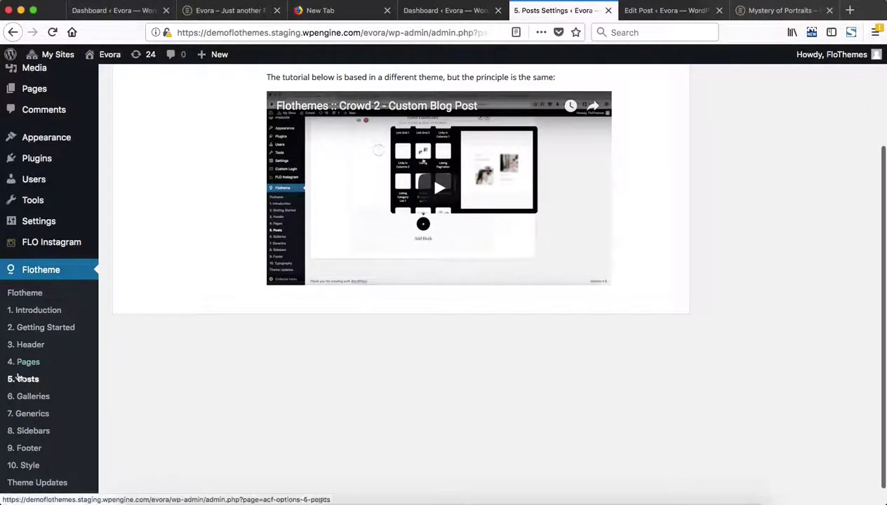
scroll(118, 373, "up", 3)
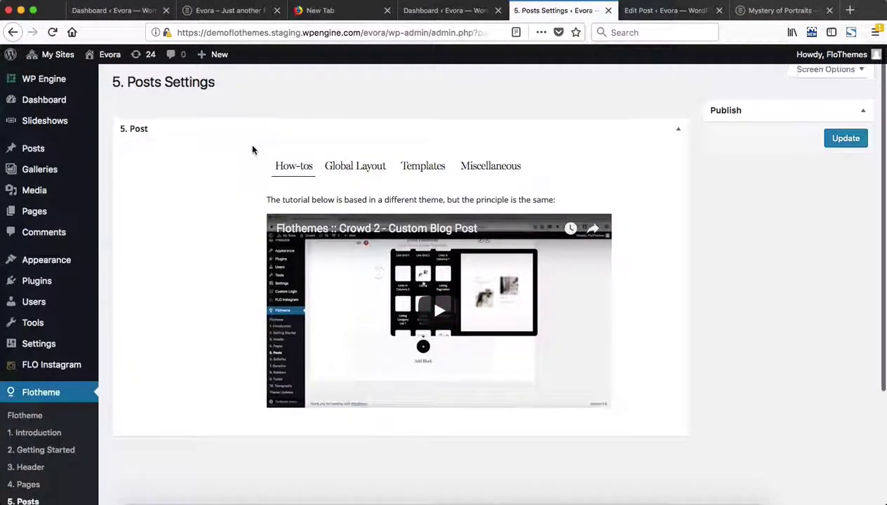
scroll(253, 150, "down", 3)
scroll(254, 152, "up", 3)
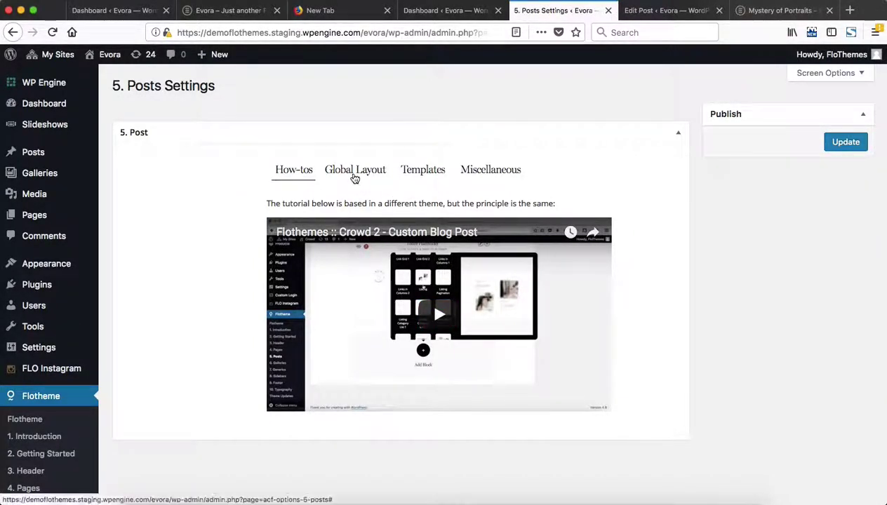
left_click(354, 176)
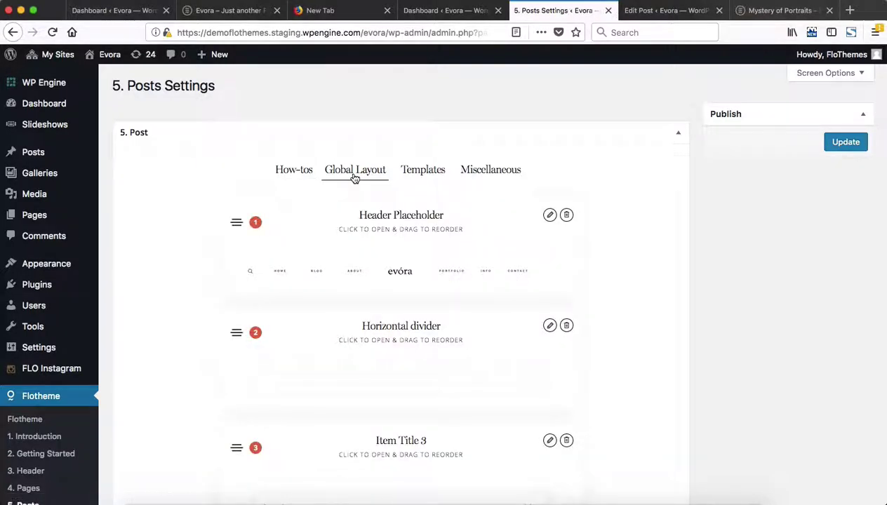
left_click(422, 174)
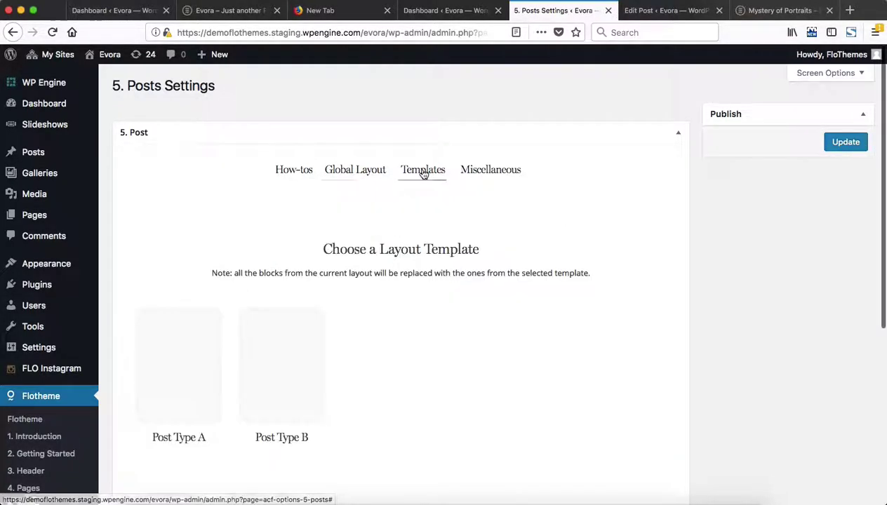
left_click(498, 174)
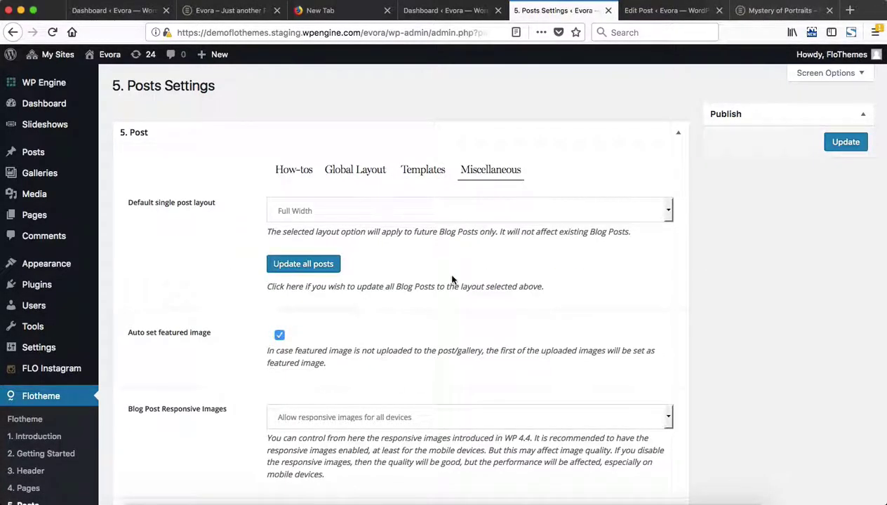
scroll(452, 280, "down", 5)
scroll(452, 286, "up", 5)
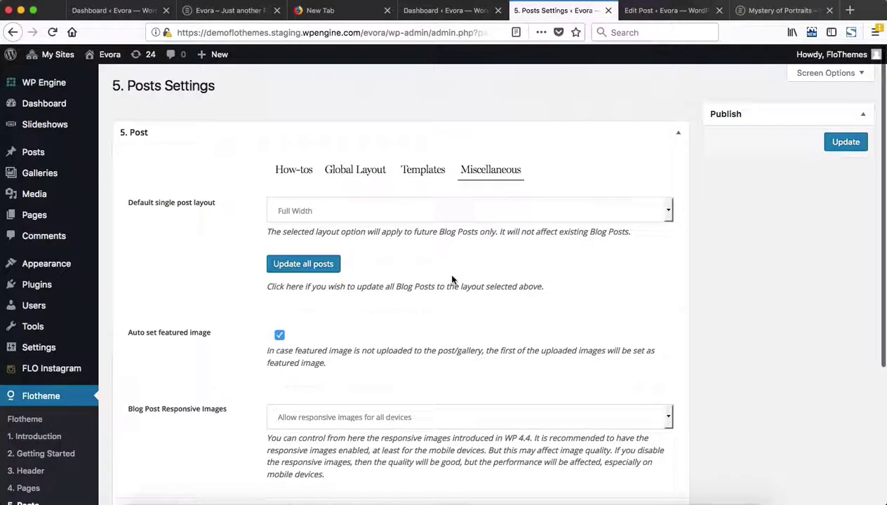
Review the sequence of blocks that make up the global post layout
left_click(356, 173)
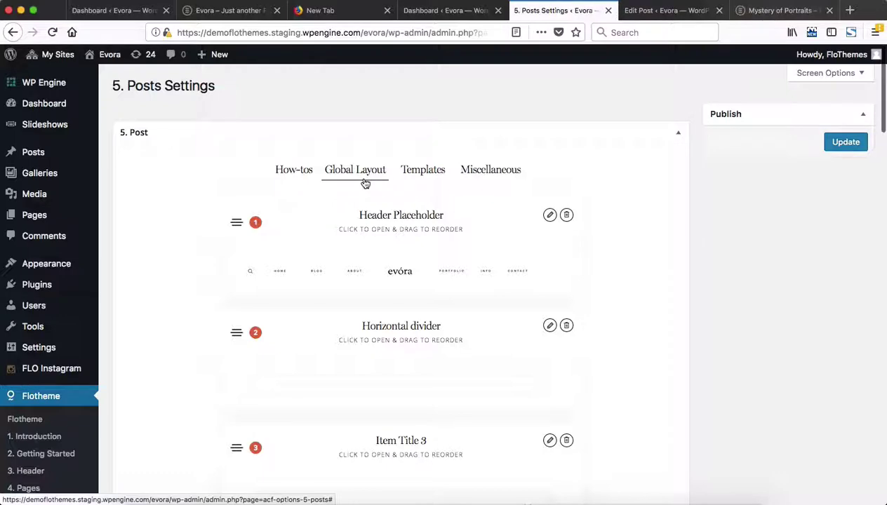
scroll(365, 183, "down", 15)
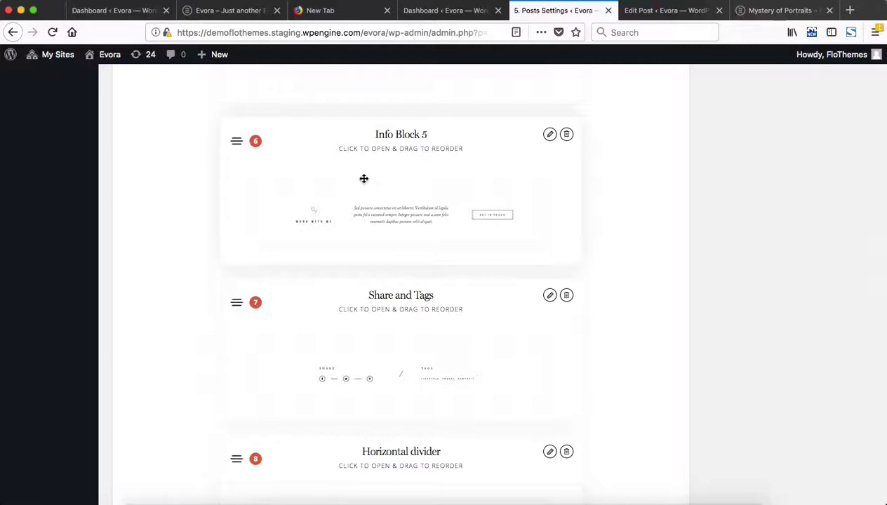
scroll(364, 179, "down", 8)
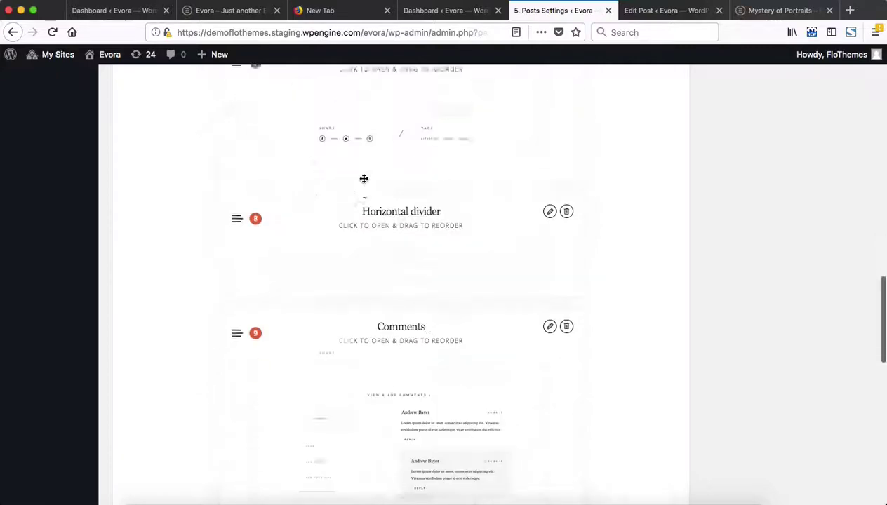
scroll(364, 179, "up", 20)
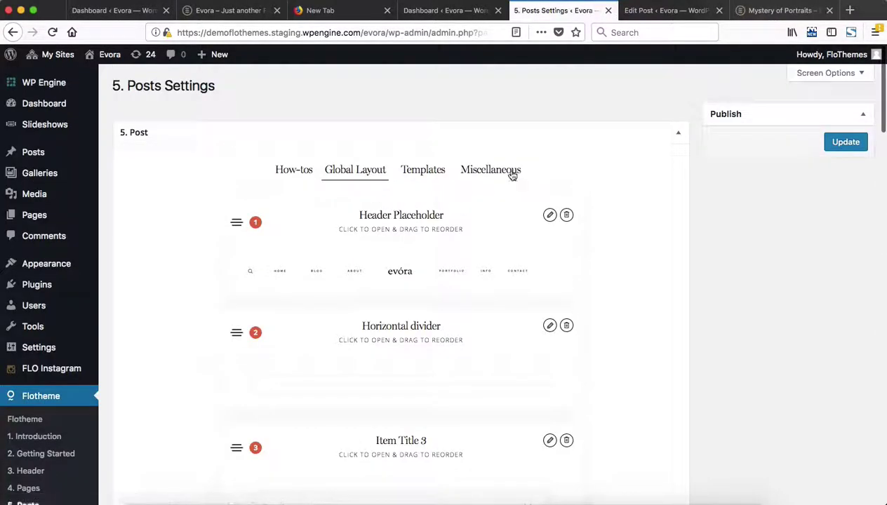
Apply the Post Type B layout template, accept replacing the current blocks, and review the resulting global layout
left_click(510, 172)
left_click(436, 178)
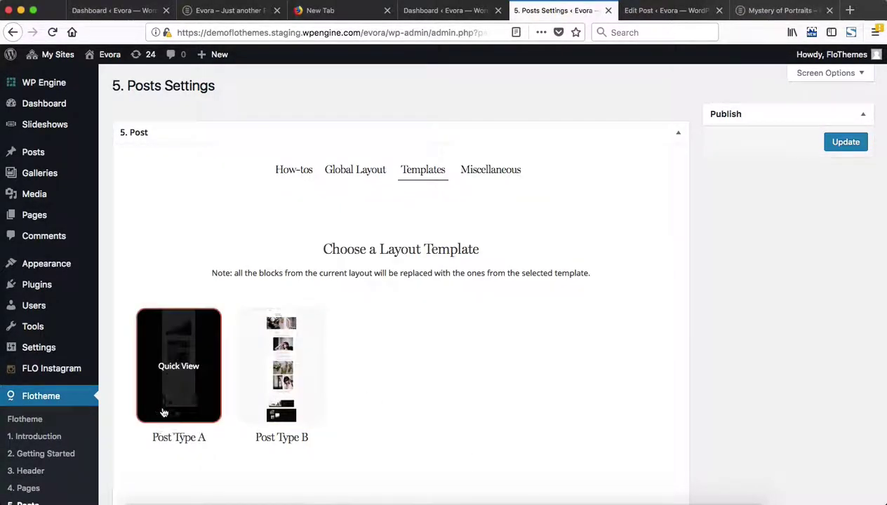
left_click(291, 384)
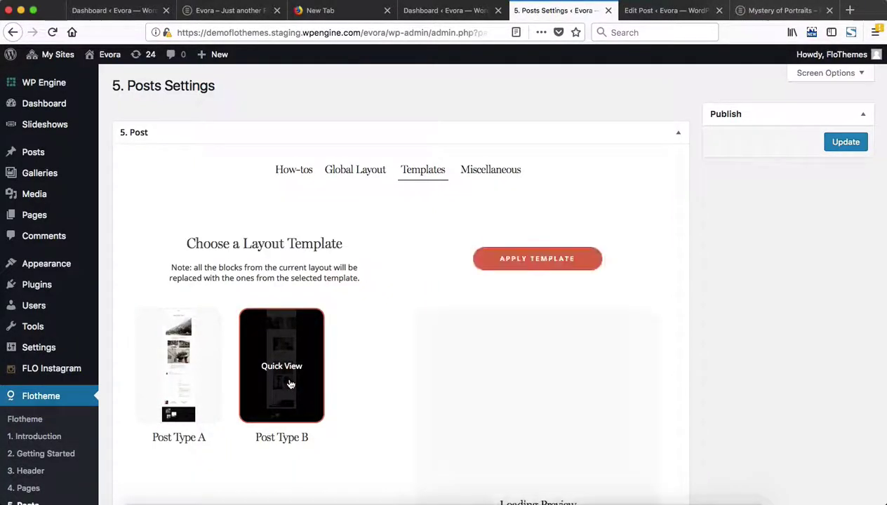
left_click(550, 259)
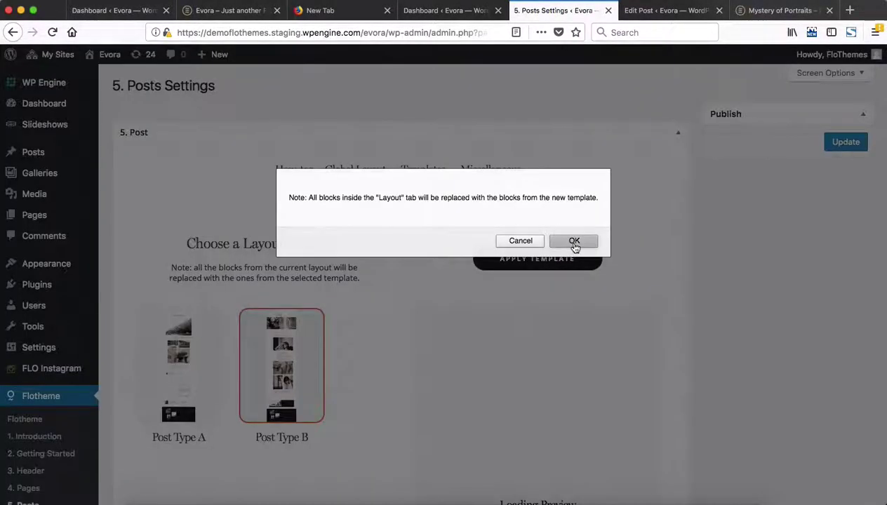
left_click(571, 240)
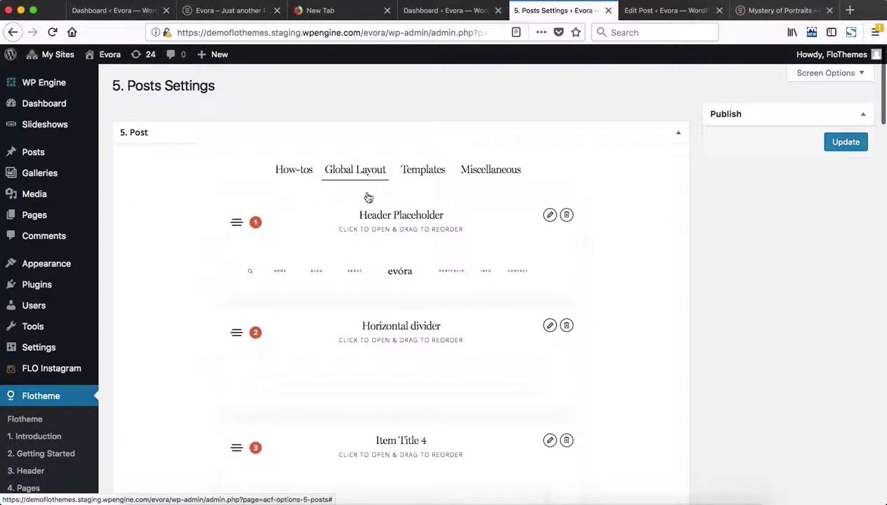
scroll(363, 246, "down", 3)
scroll(363, 246, "down", 15)
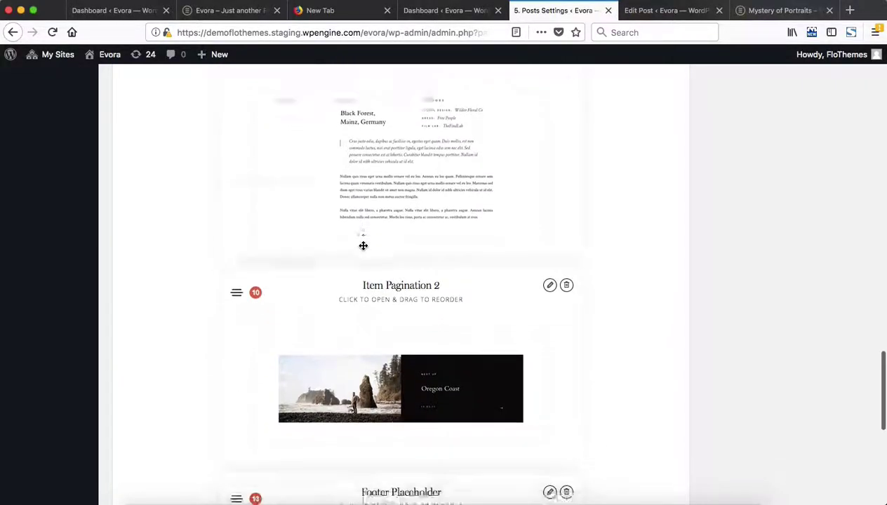
scroll(362, 246, "up", 10)
scroll(363, 245, "up", 10)
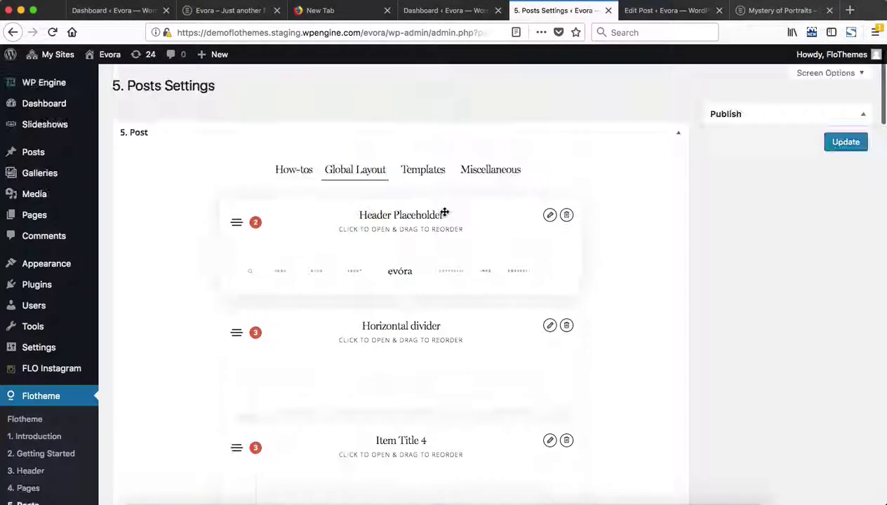
Apply the Post Type A layout template to the global post layout, accepting the replacement of all current blocks
left_click(421, 173)
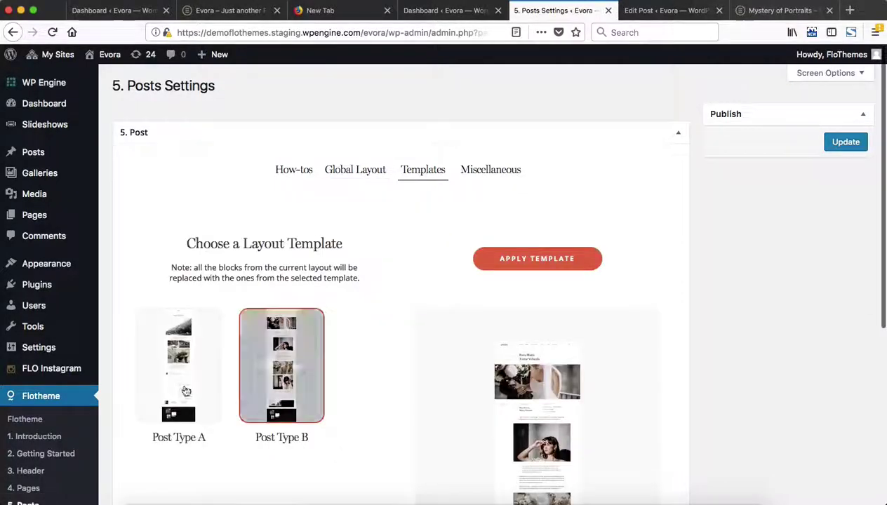
left_click(170, 391)
left_click(540, 258)
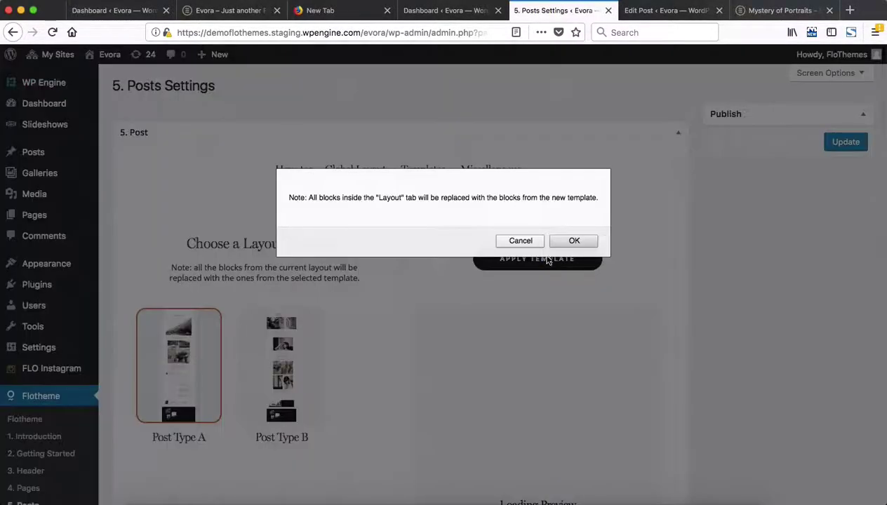
left_click(575, 240)
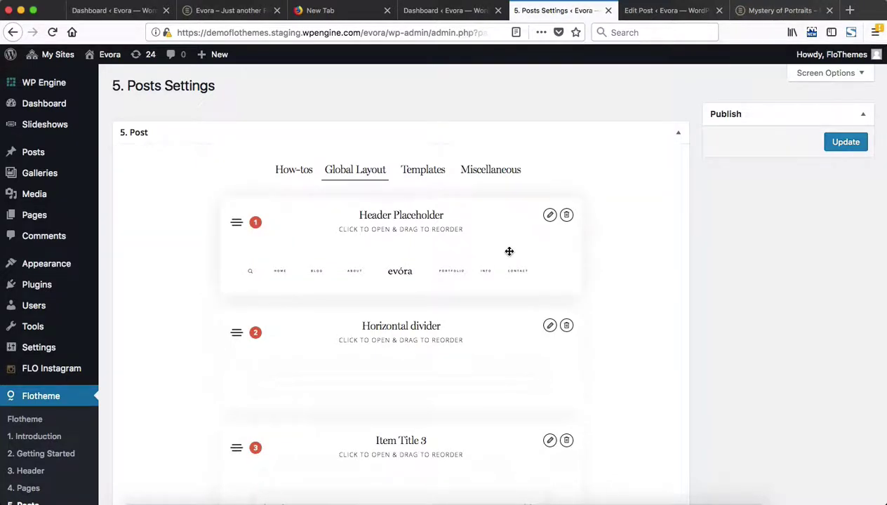
Check the Mystery of Portraits post in its editor, including its content and the custom layout option
left_click(660, 8)
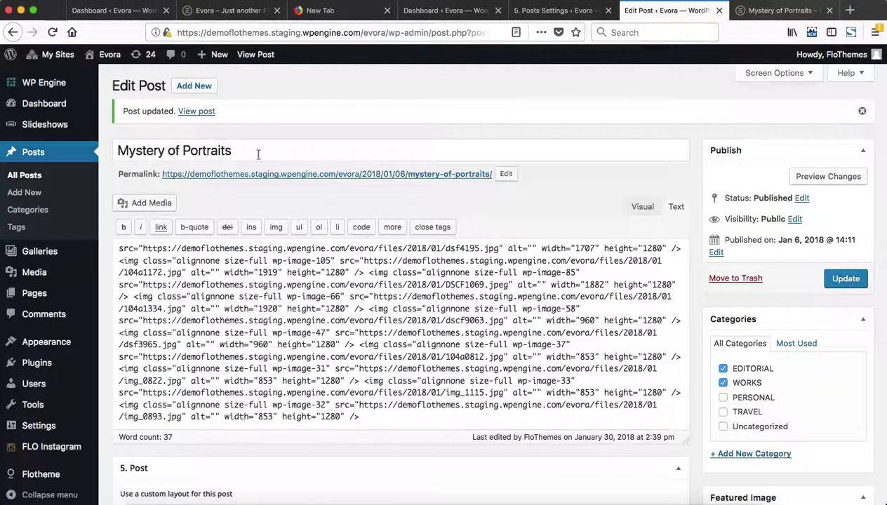
scroll(393, 330, "up", 5)
scroll(393, 330, "down", 5)
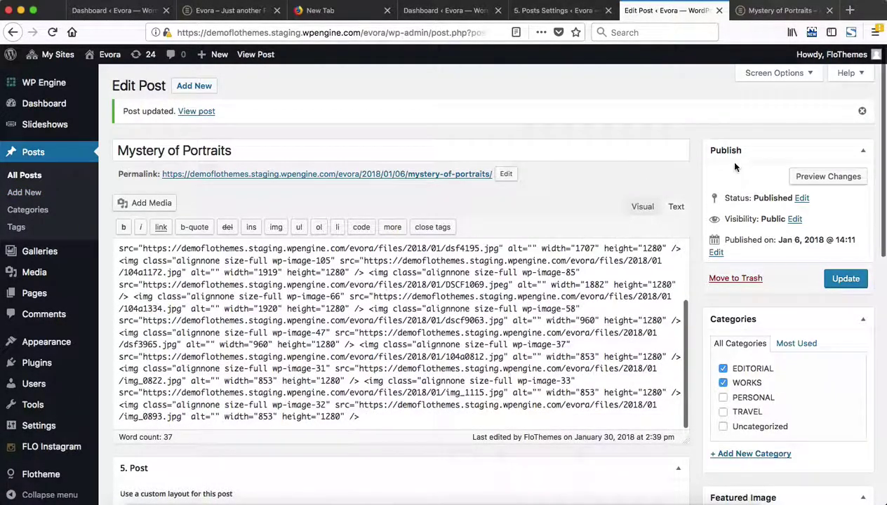
scroll(734, 167, "down", 5)
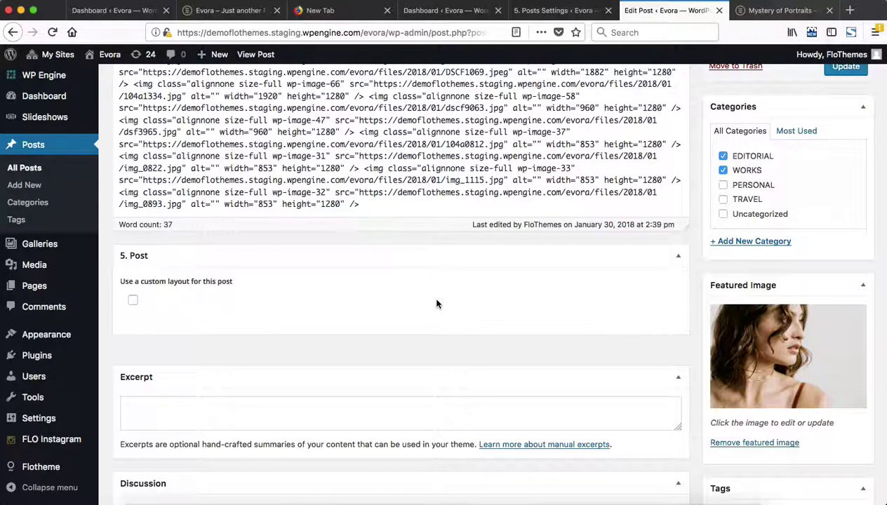
scroll(550, 180, "up", 3)
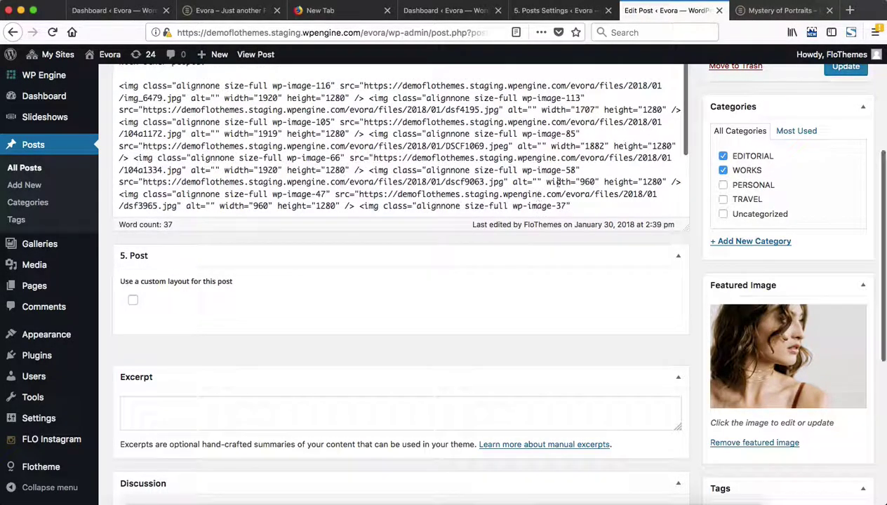
View the published Mystery of Portraits post on the site, from its title and featured image through the body images
left_click(770, 12)
scroll(589, 158, "down", 1)
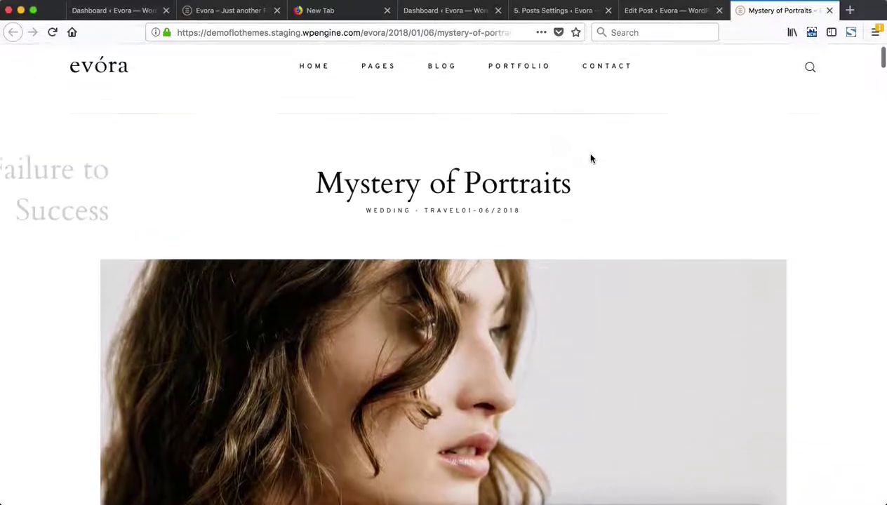
scroll(590, 158, "up", 1)
scroll(591, 158, "down", 20)
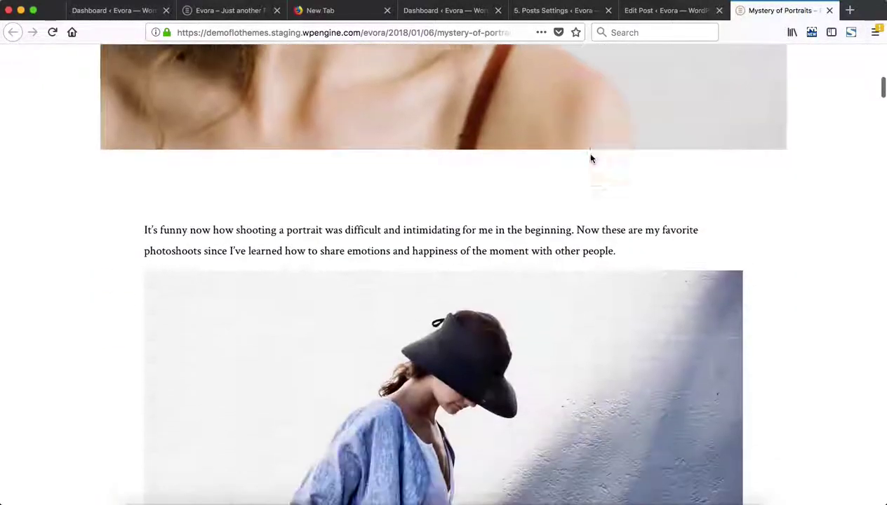
scroll(591, 158, "down", 3)
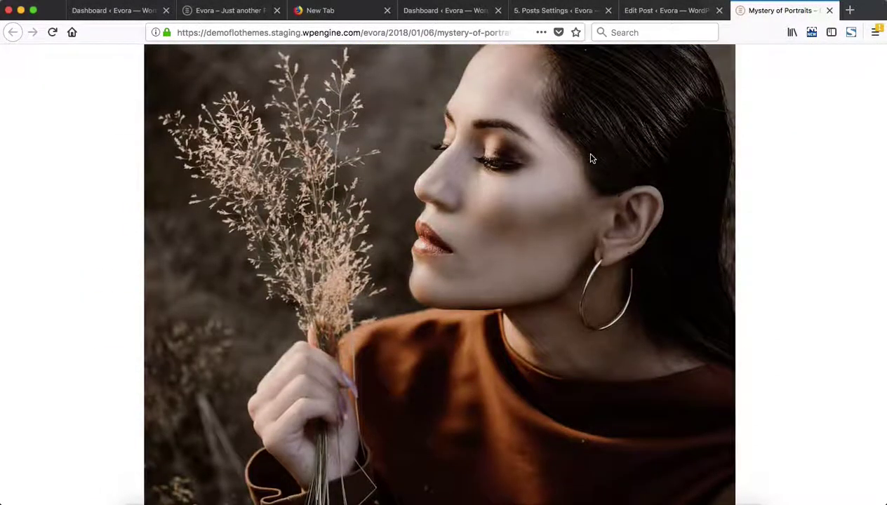
Return to the posts settings and examine the global layout blocks from the header to the footer placeholder
key("ctrl+shift+Tab")
key("ctrl+shift+Tab")
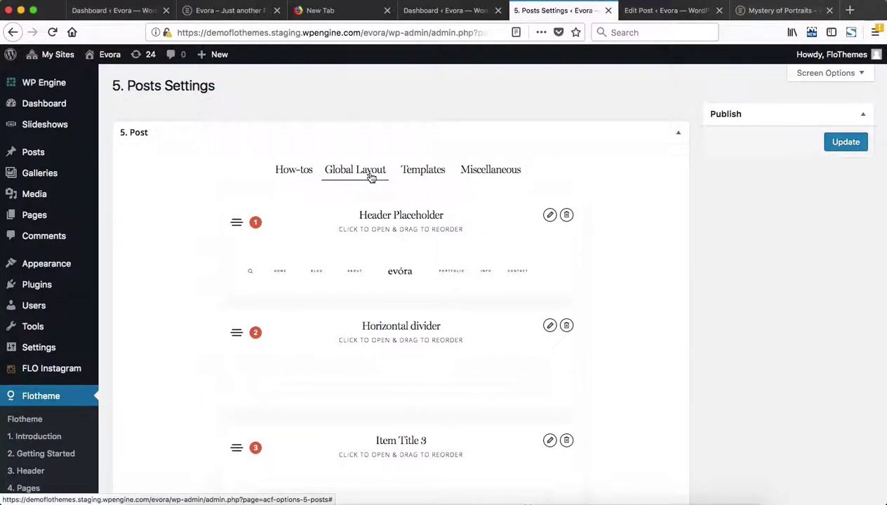
scroll(372, 177, "down", 20)
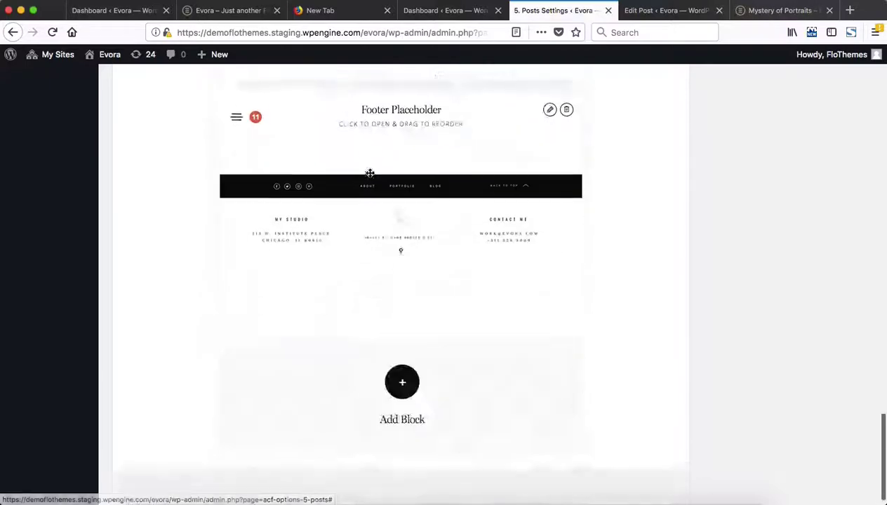
scroll(369, 173, "up", 20)
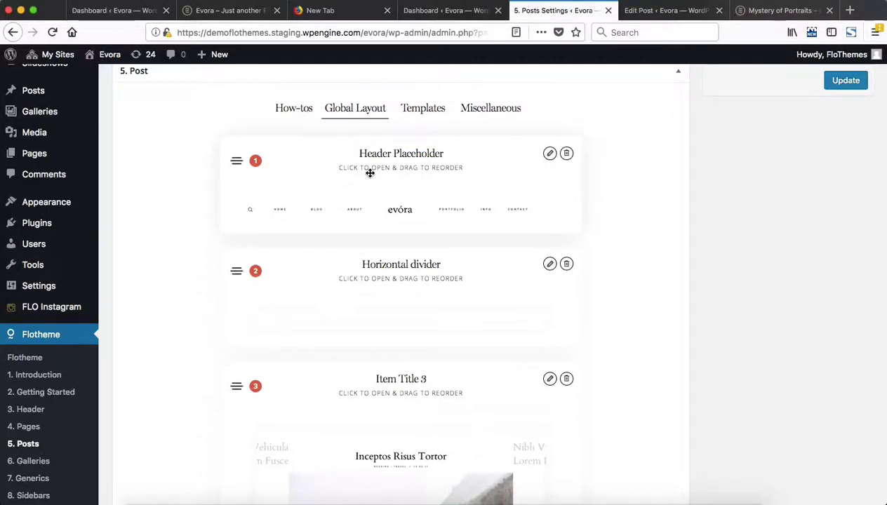
Open the library of blocks that can be added to the global post layout, and close it without adding any
scroll(370, 173, "down", 20)
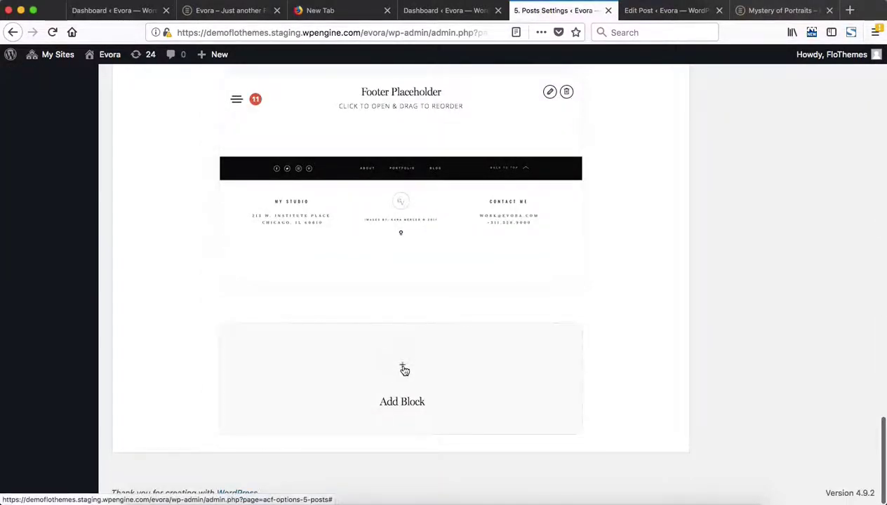
left_click(405, 367)
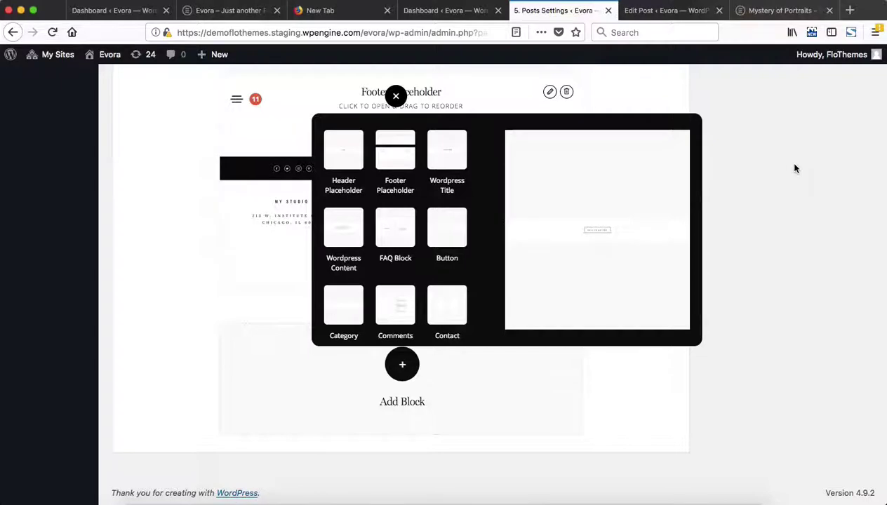
left_click(396, 97)
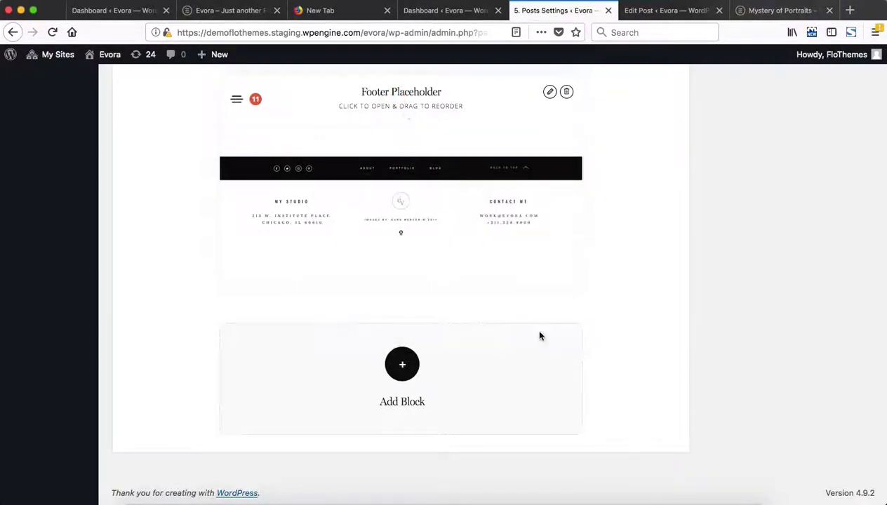
scroll(539, 331, "up", 15)
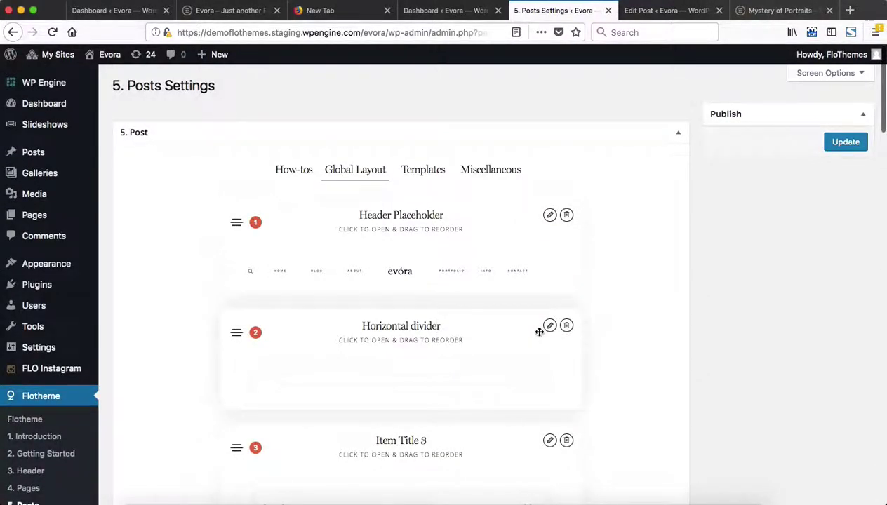
scroll(312, 316, "down", 2)
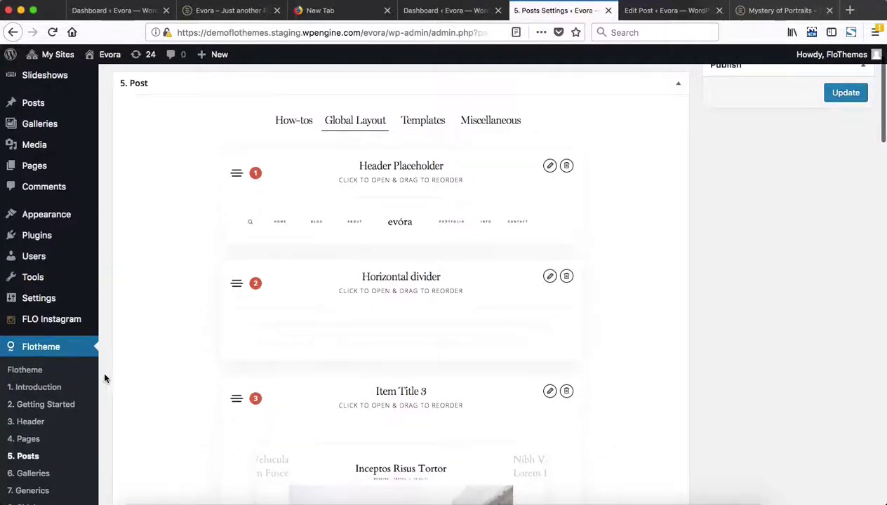
Return to the Mystery of Portraits post editor, review its content, and enable the custom layout for this post
scroll(350, 341, "up", 2)
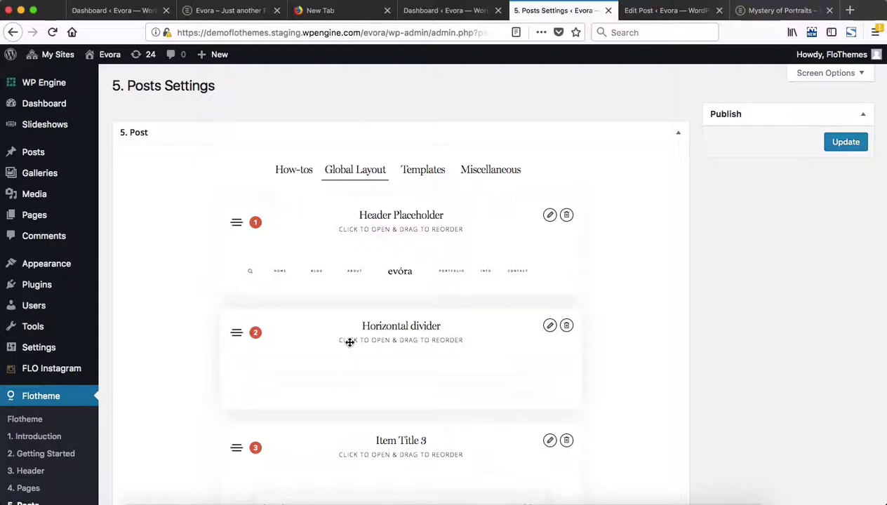
key("ctrl+Tab")
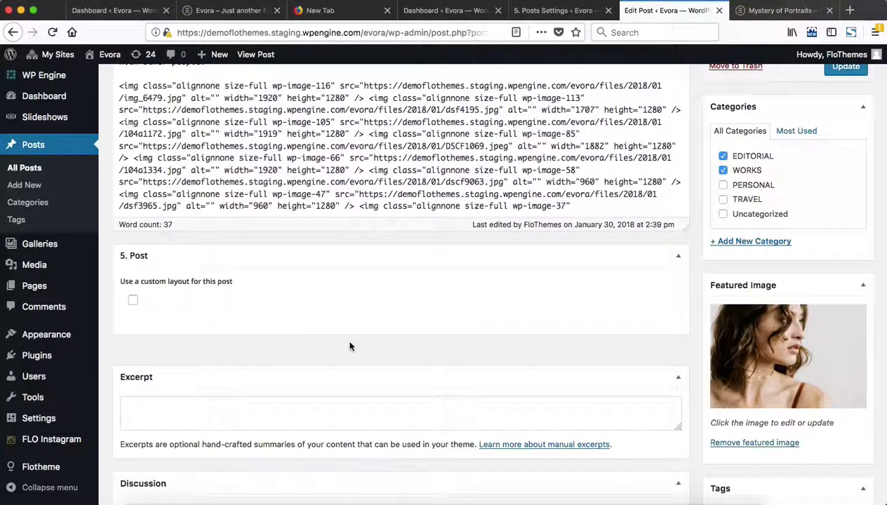
scroll(350, 343, "up", 5)
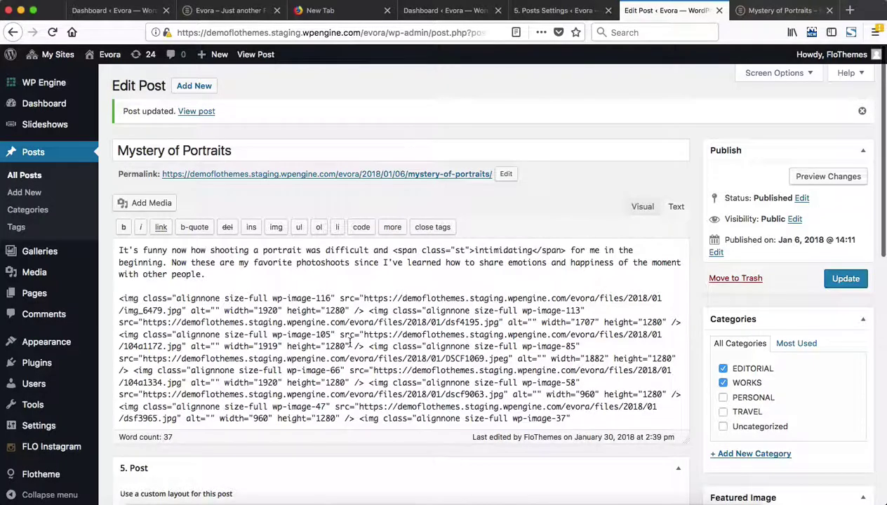
scroll(417, 258, "down", 3)
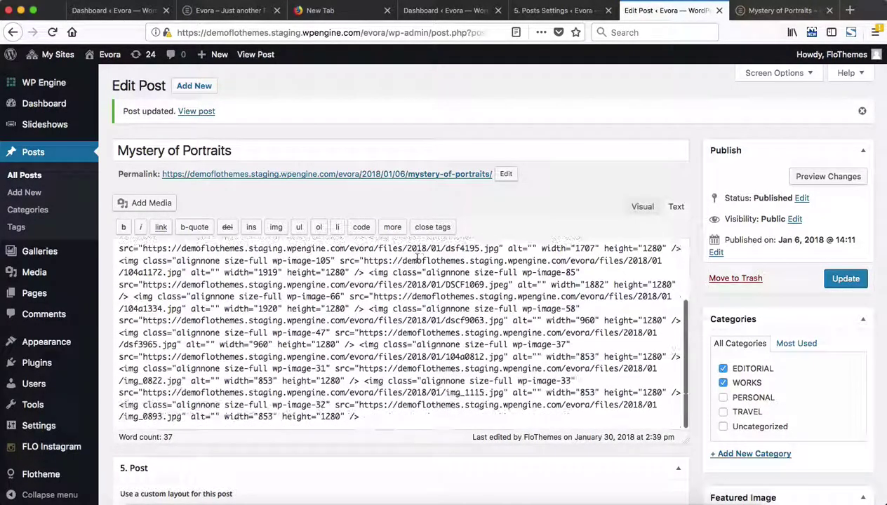
scroll(632, 200, "down", 5)
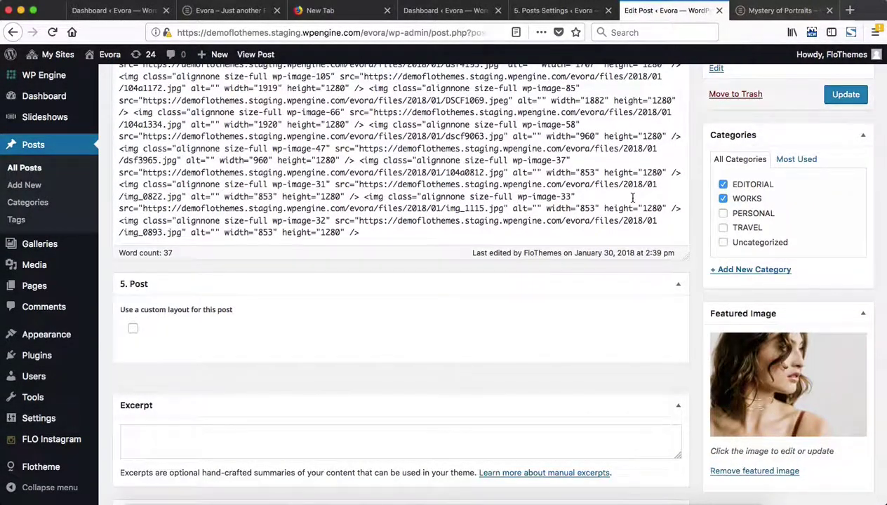
scroll(632, 198, "down", 2)
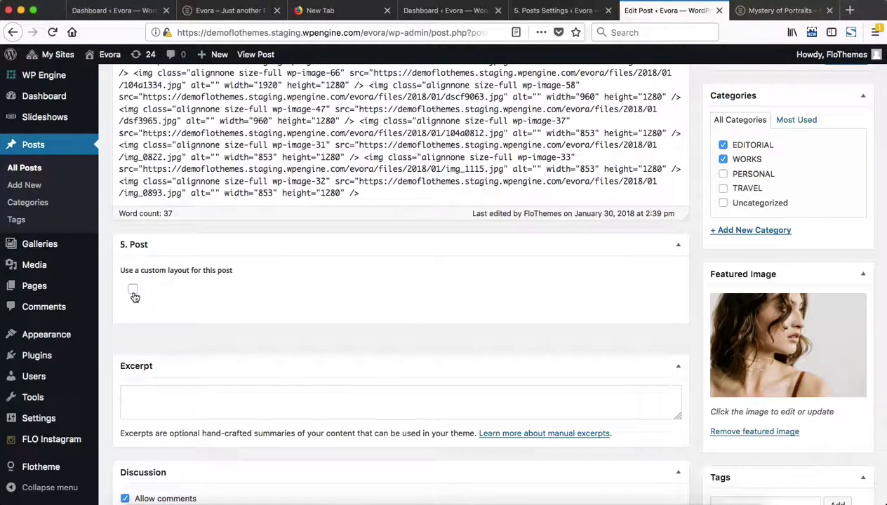
left_click(133, 290)
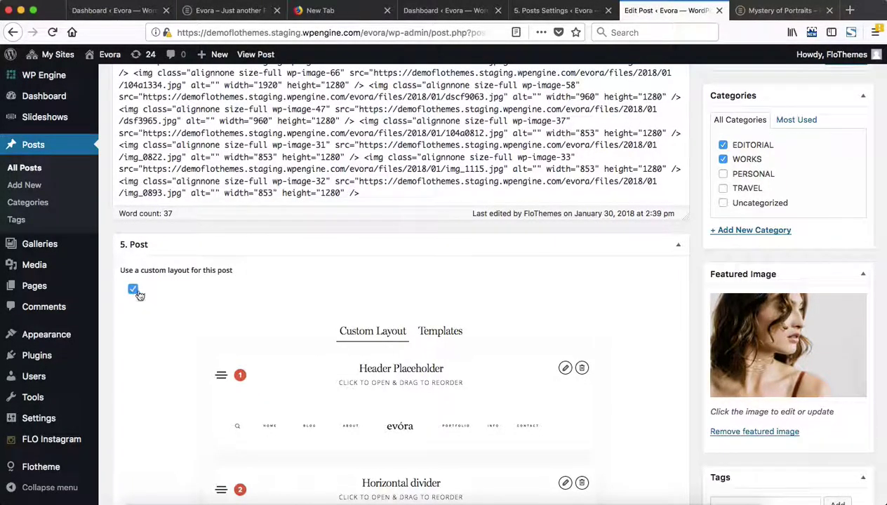
Examine the blocks in the post's custom layout and compare them with the global layout in the posts settings
scroll(317, 284, "down", 5)
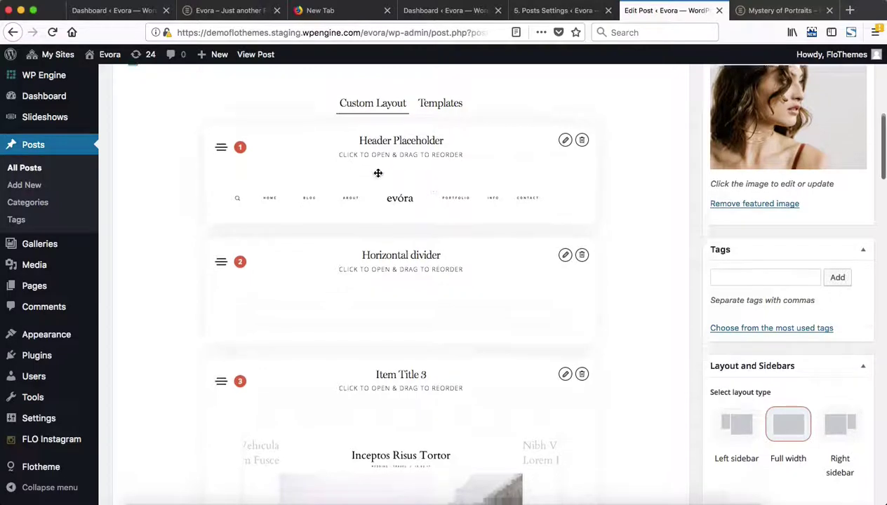
scroll(377, 172, "down", 3)
scroll(377, 173, "down", 10)
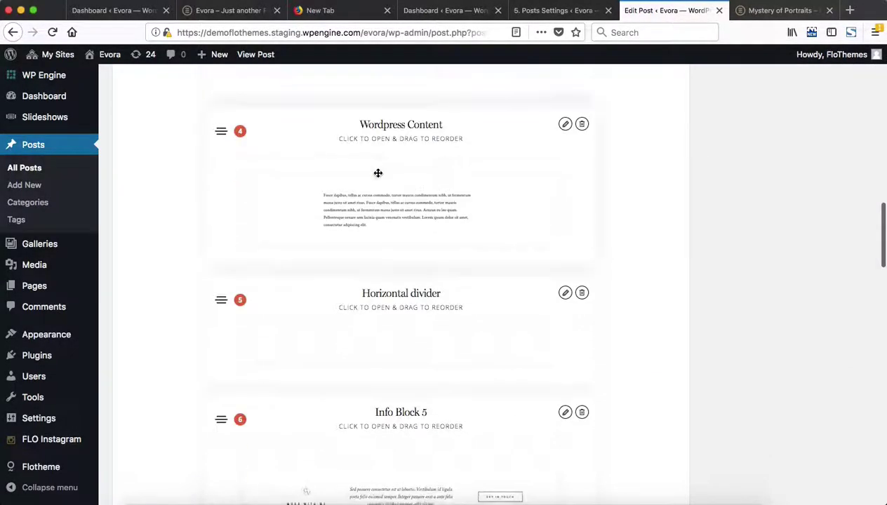
scroll(377, 173, "down", 5)
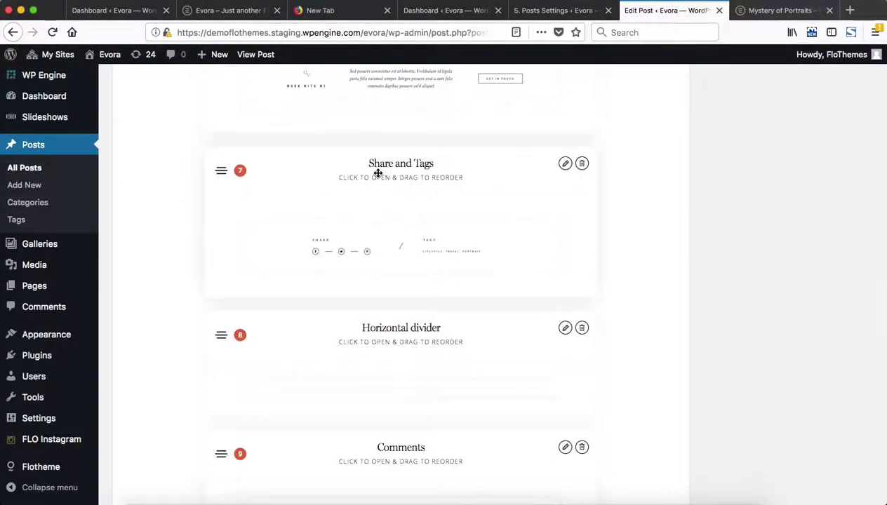
key("ctrl+shift+Tab")
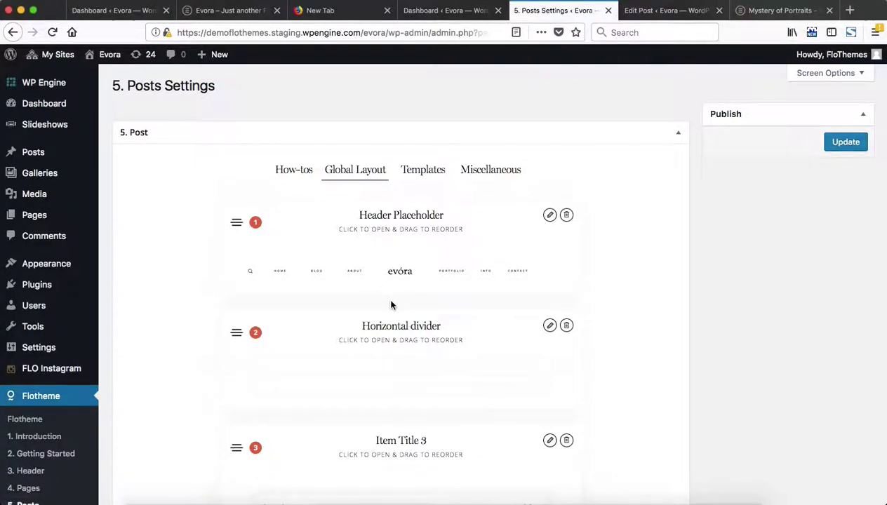
key("ctrl+Tab")
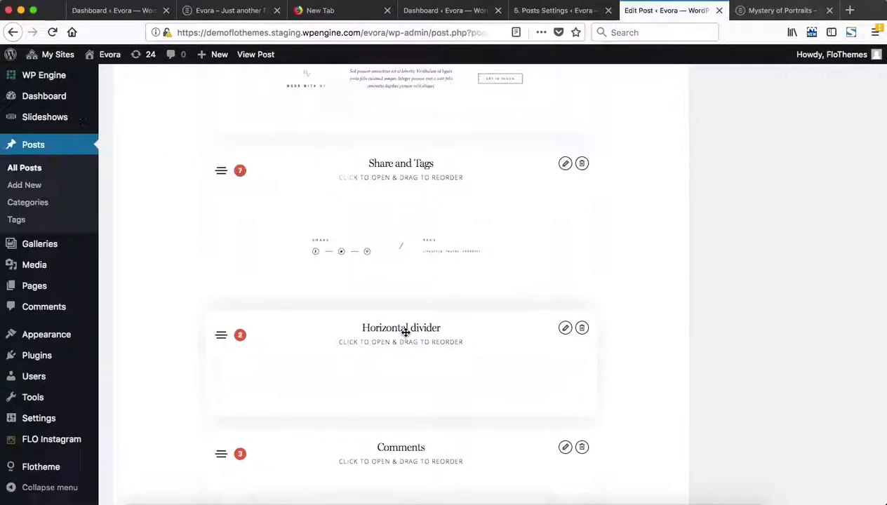
scroll(457, 277, "up", 7)
scroll(447, 242, "down", 6)
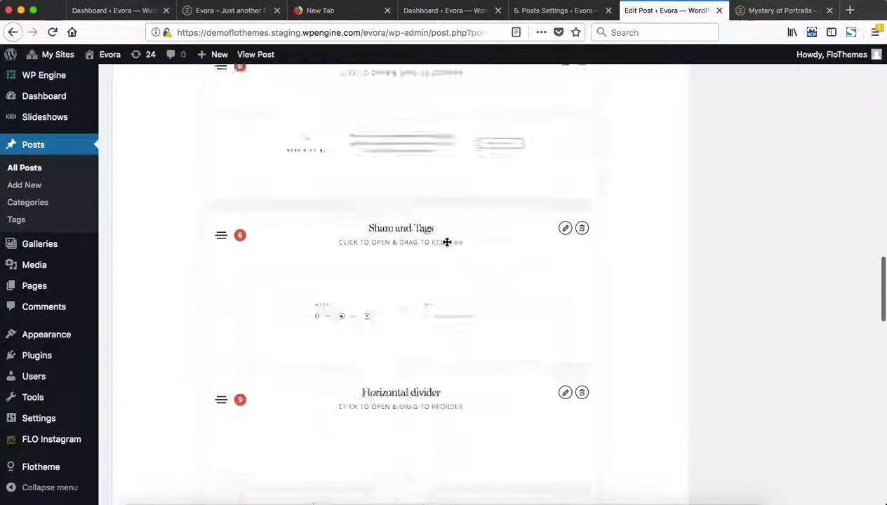
Open the block library for the post's custom layout, check back with the global layout, and close the library without adding a block
scroll(447, 242, "down", 15)
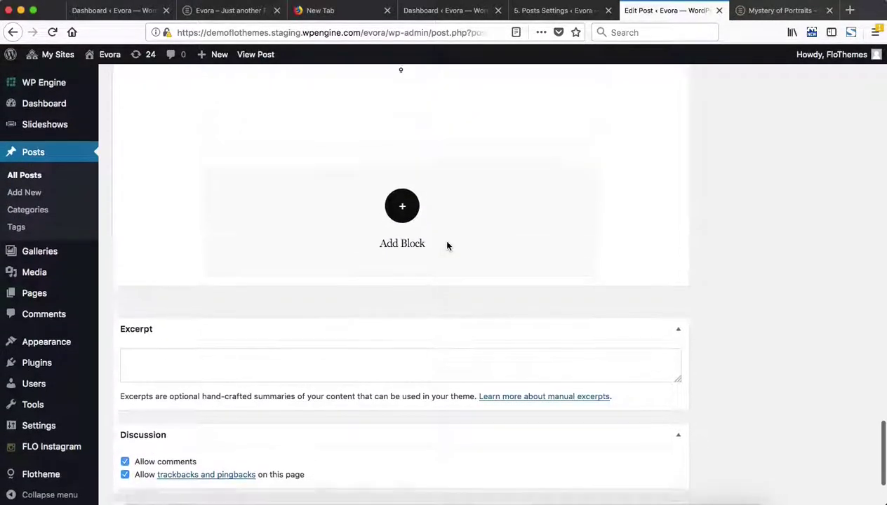
left_click(402, 230)
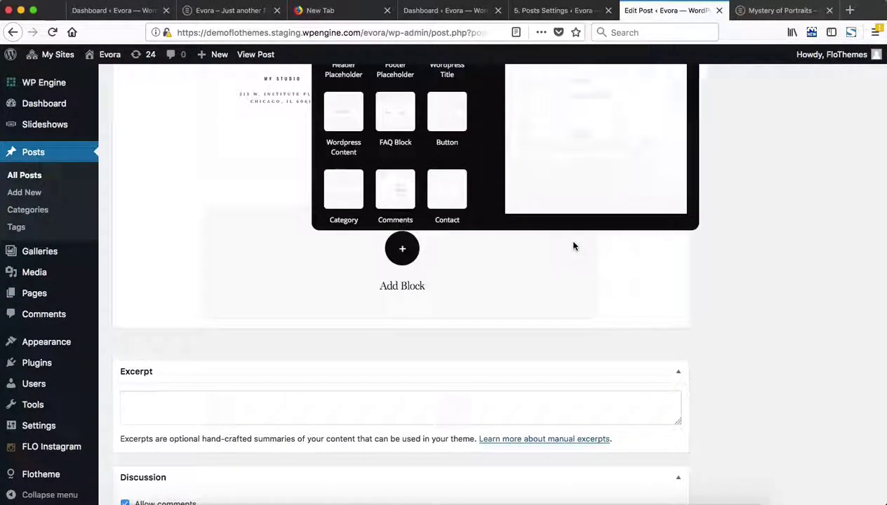
scroll(573, 246, "up", 4)
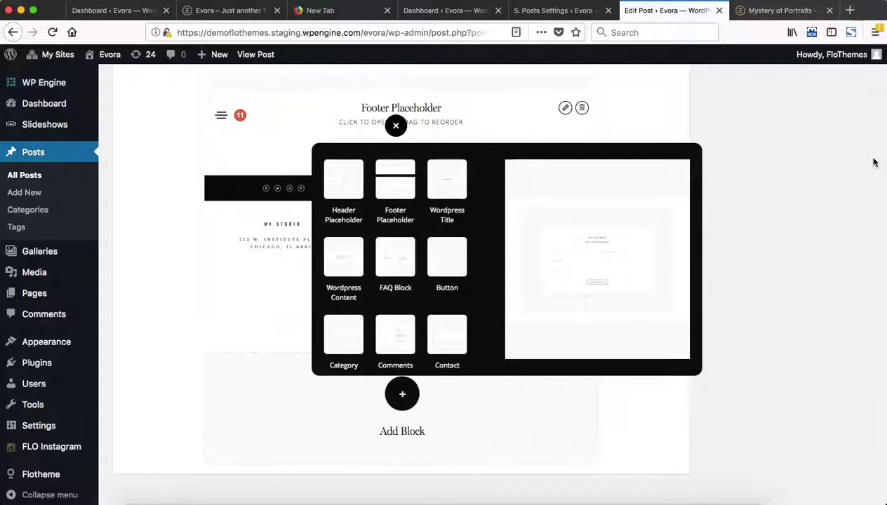
left_click(574, 10)
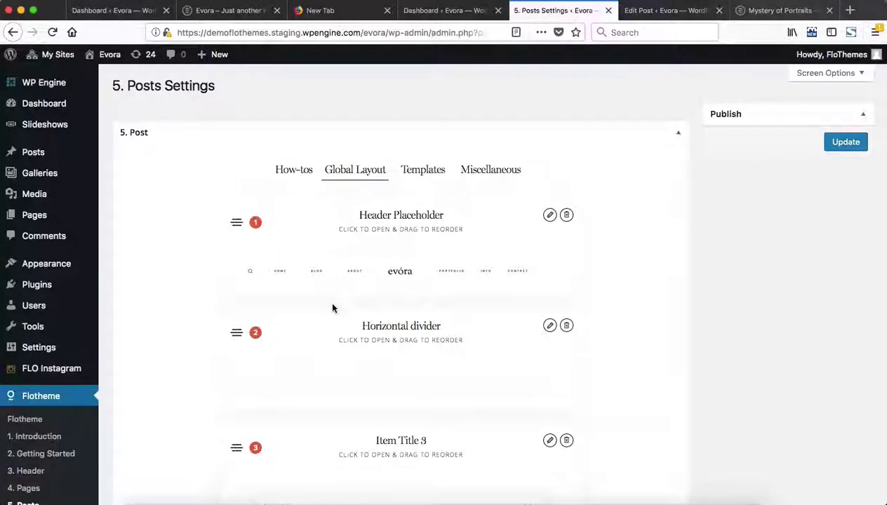
key("ctrl+Tab")
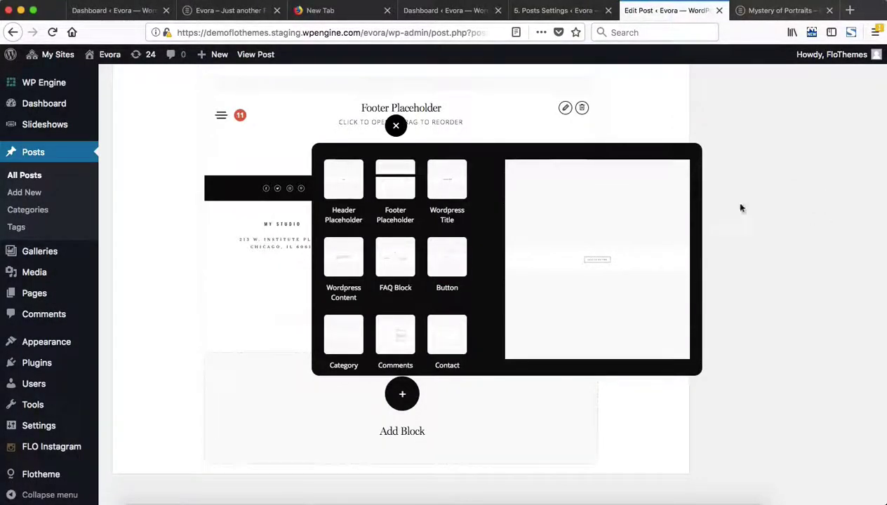
left_click(395, 129)
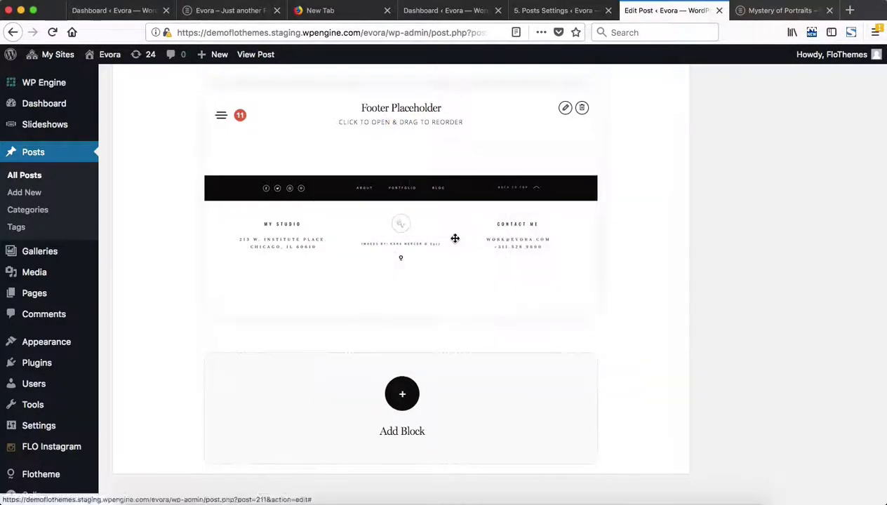
Review the post's custom layout from the footer placeholder up to the custom layout option and back down
scroll(481, 305, "up", 10)
scroll(481, 305, "up", 10)
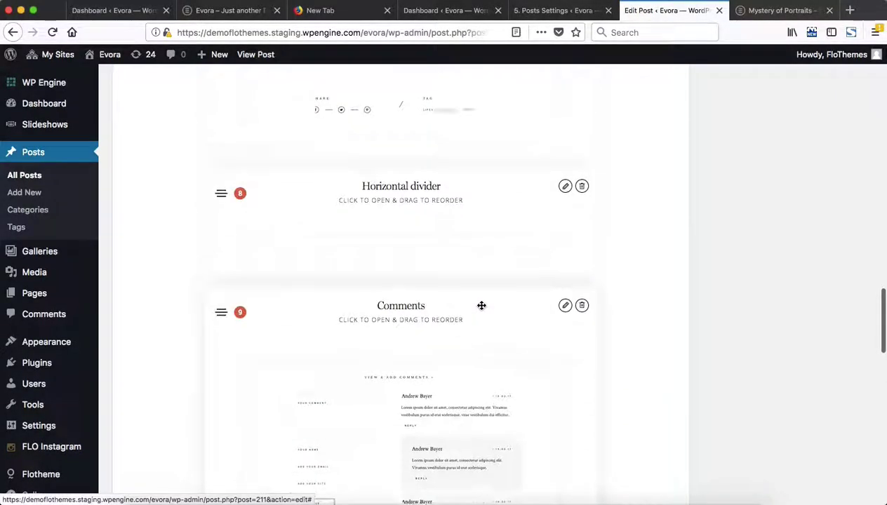
scroll(482, 305, "up", 10)
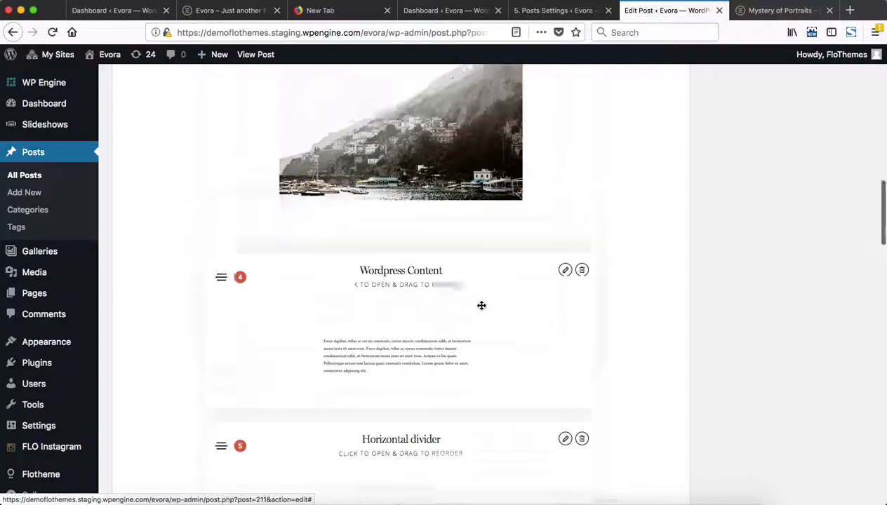
scroll(481, 306, "up", 5)
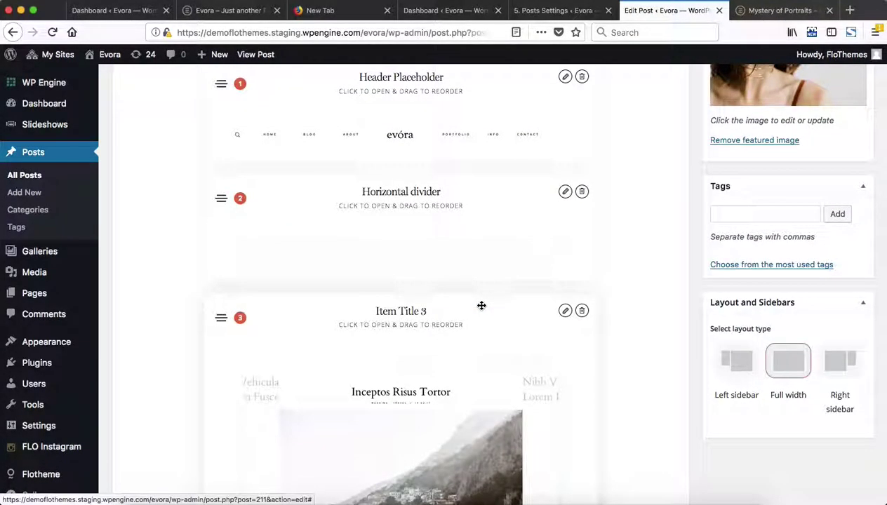
scroll(481, 309, "down", 4)
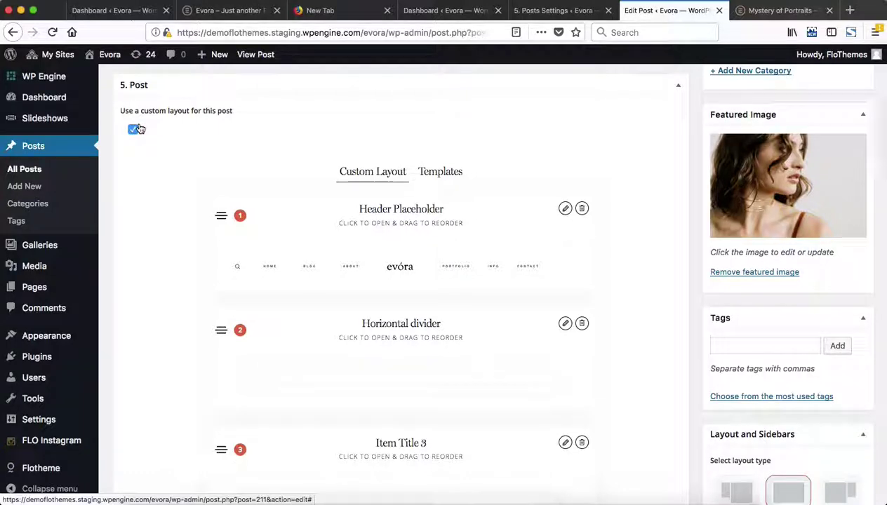
scroll(269, 199, "down", 20)
scroll(268, 199, "down", 10)
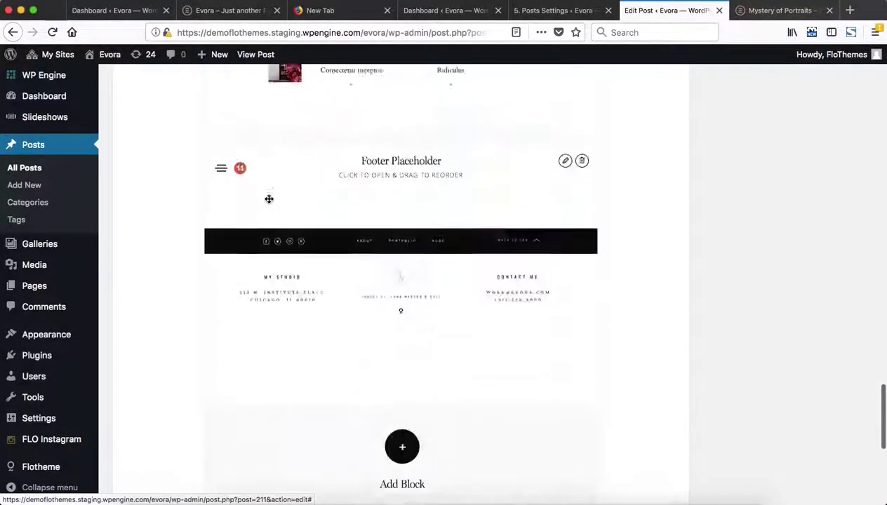
Examine the custom layout's Comments, Share and Tags, and Info Block 5 blocks, and return to the post's title and content
scroll(419, 394, "up", 12)
scroll(419, 394, "up", 3)
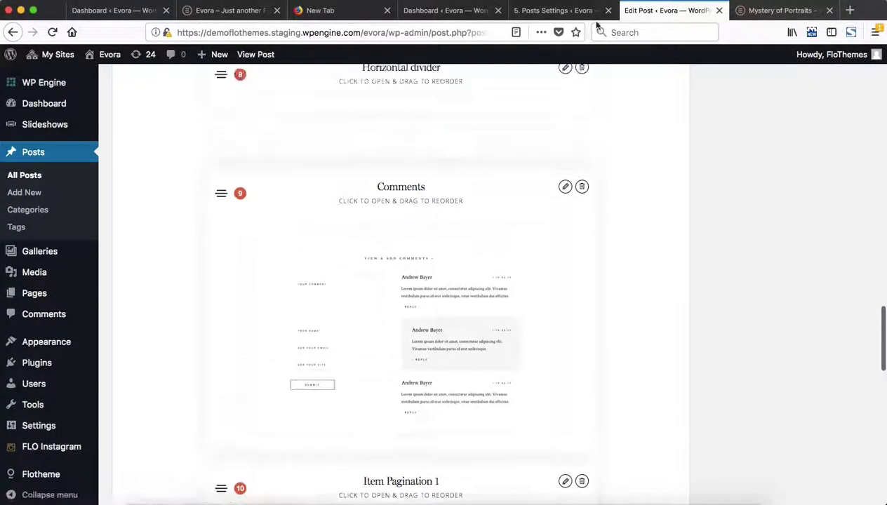
scroll(590, 245, "up", 8)
scroll(592, 260, "up", 2)
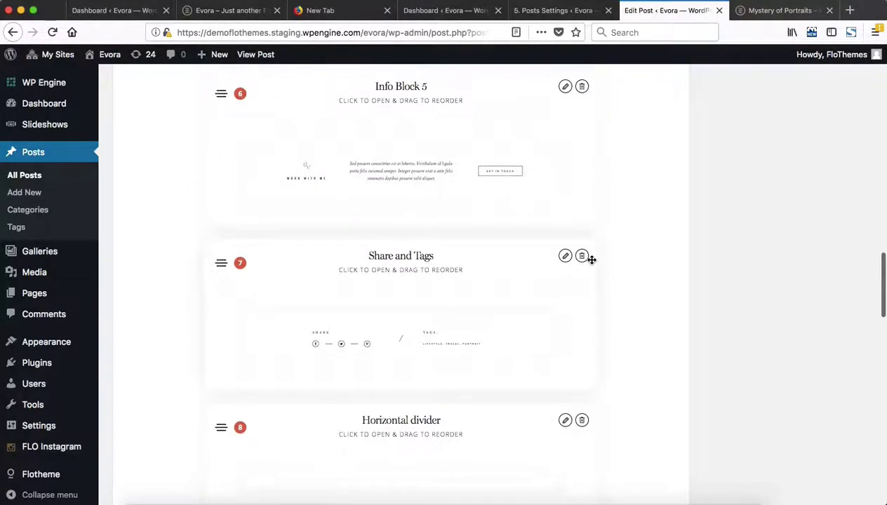
scroll(590, 257, "down", 10)
scroll(572, 279, "up", 5)
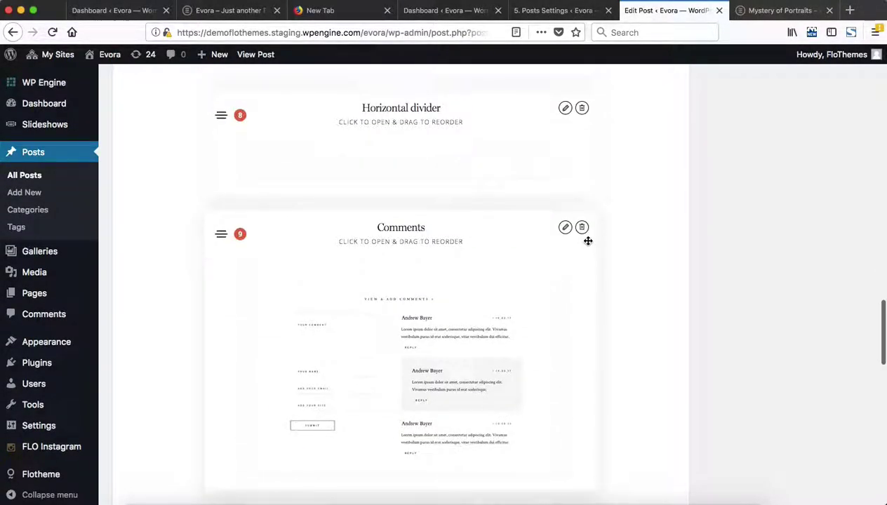
scroll(603, 227, "up", 8)
scroll(606, 225, "down", 3)
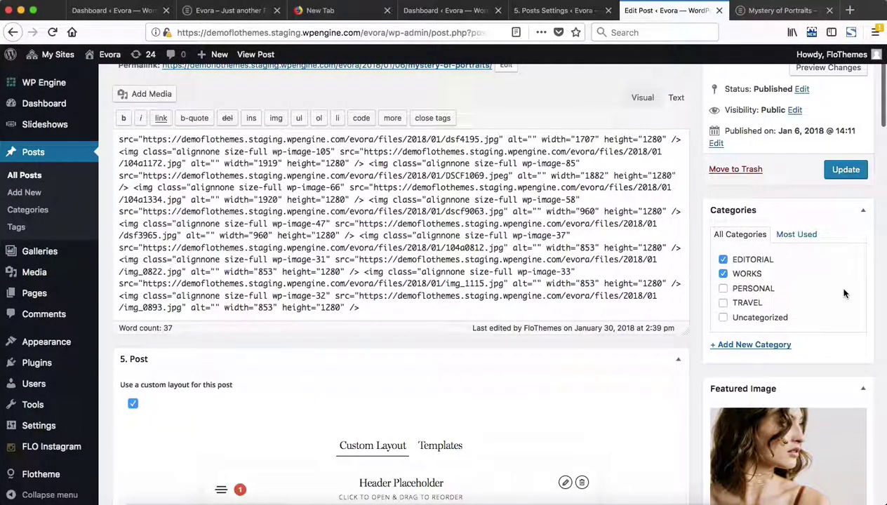
scroll(484, 304, "up", 3)
scroll(484, 304, "up", 3)
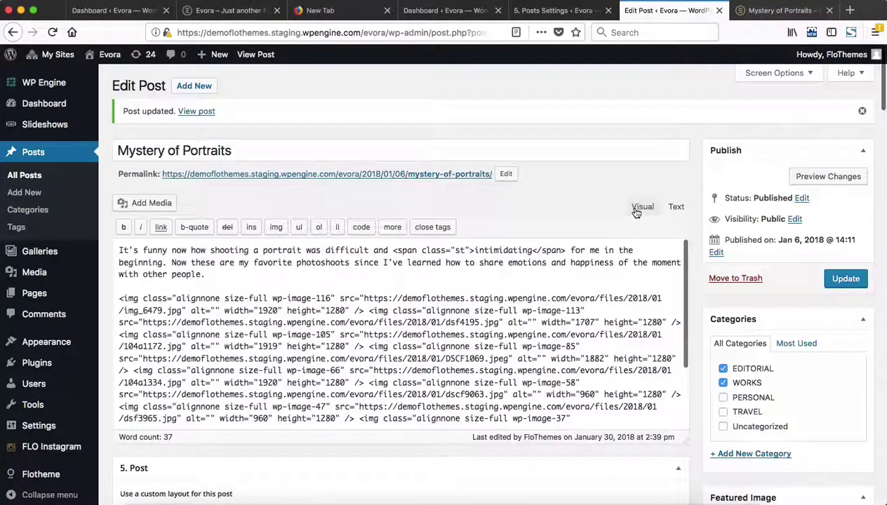
View the published Mystery of Portraits post's header, title, featured image, intro text and first body images
left_click(779, 9)
scroll(382, 237, "down", 6)
scroll(382, 236, "up", 10)
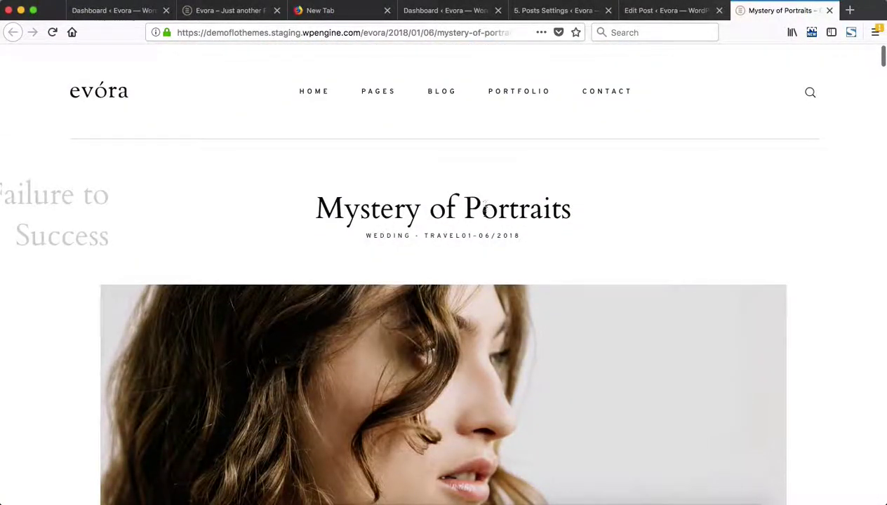
scroll(484, 211, "down", 12)
scroll(484, 214, "up", 11)
scroll(484, 214, "down", 9)
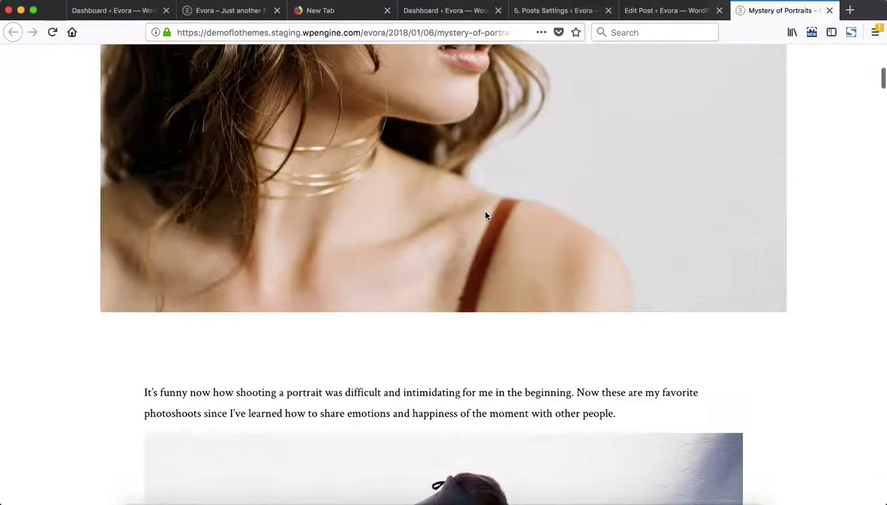
scroll(485, 214, "down", 6)
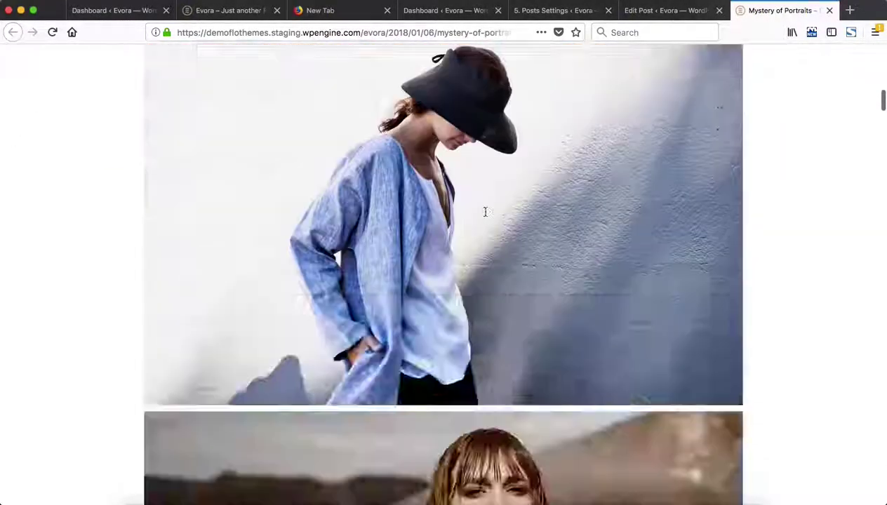
Examine the end of the published post, including the Work With Me block, share links and comment form
scroll(485, 212, "down", 20)
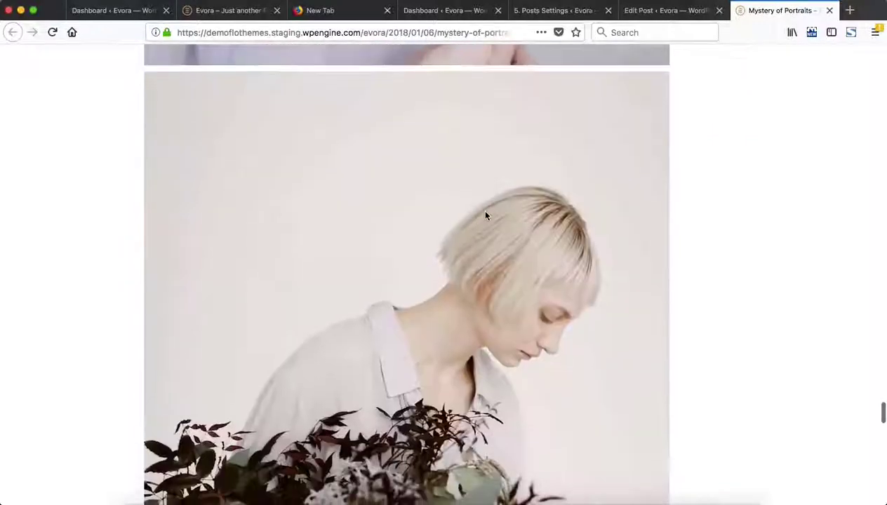
scroll(485, 215, "down", 15)
scroll(485, 215, "up", 10)
scroll(485, 216, "down", 5)
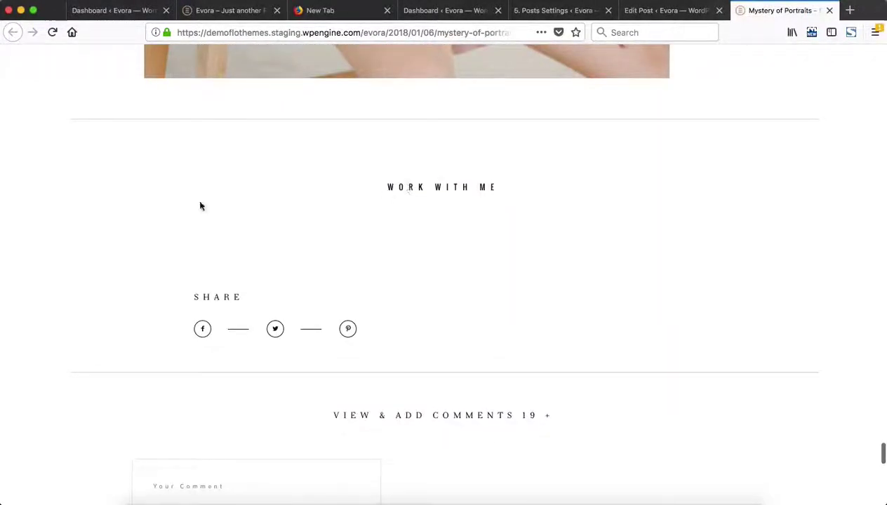
scroll(390, 277, "down", 3)
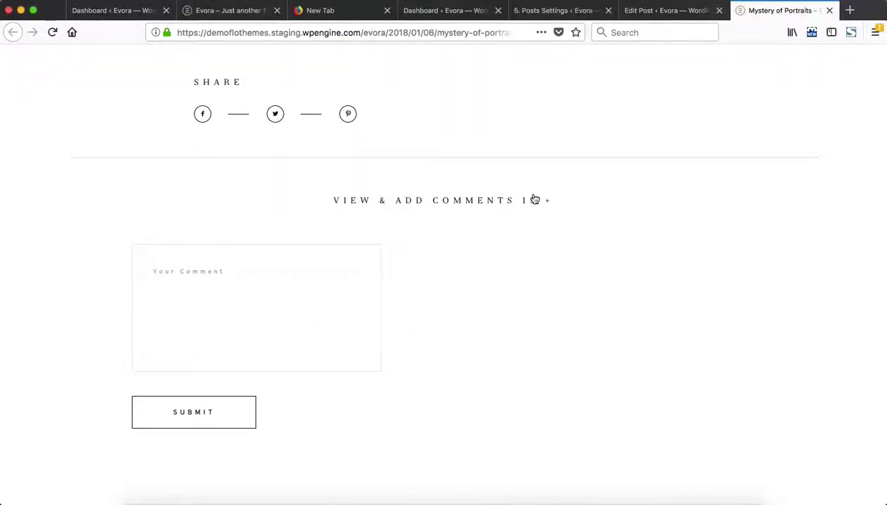
Delete the Comments block from the Mystery of Portraits post's custom layout and update the post
scroll(531, 197, "up", 3)
key("ctrl+shift+Tab")
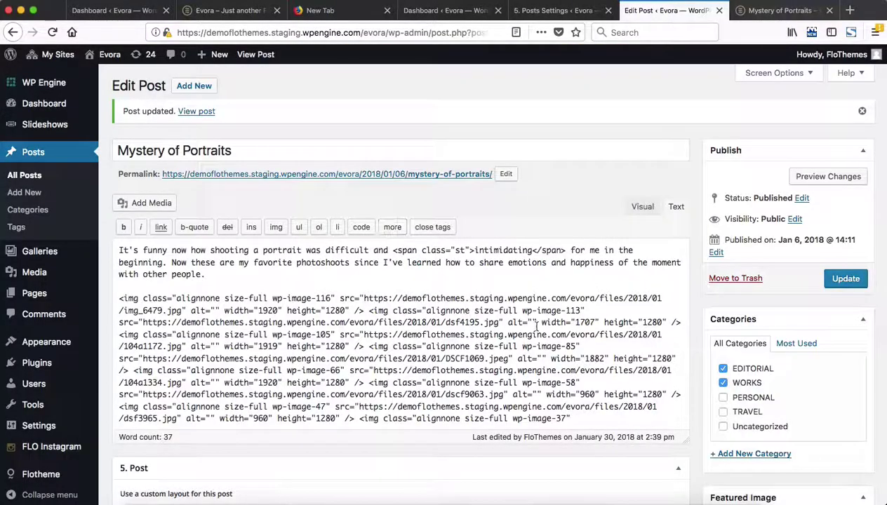
scroll(597, 330, "down", 10)
scroll(159, 222, "up", 1)
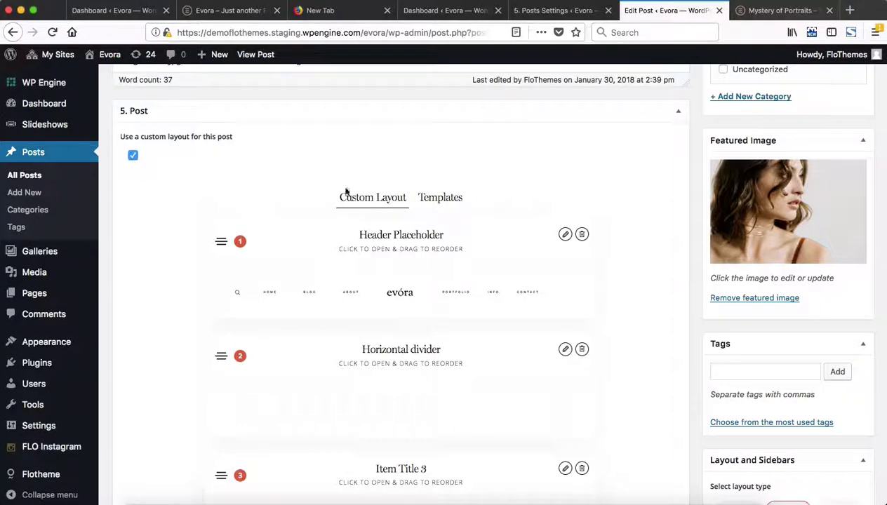
scroll(347, 192, "down", 20)
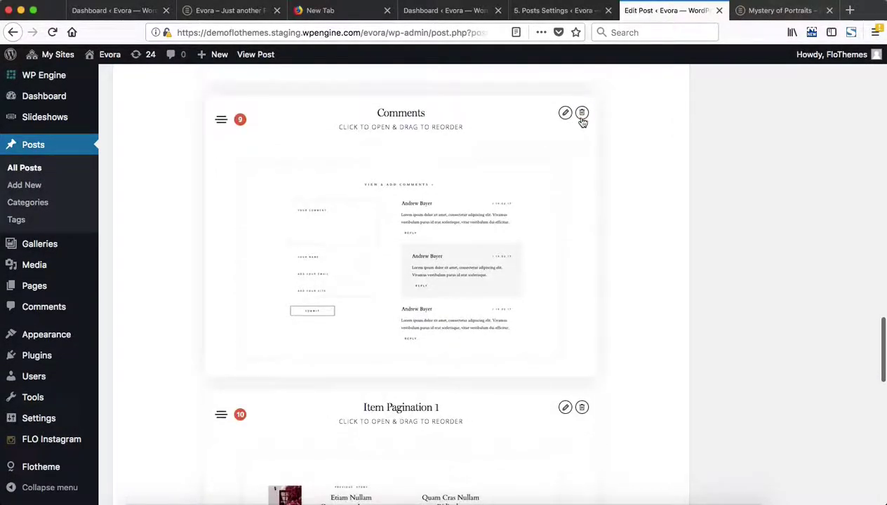
left_click(581, 113)
left_click(481, 242)
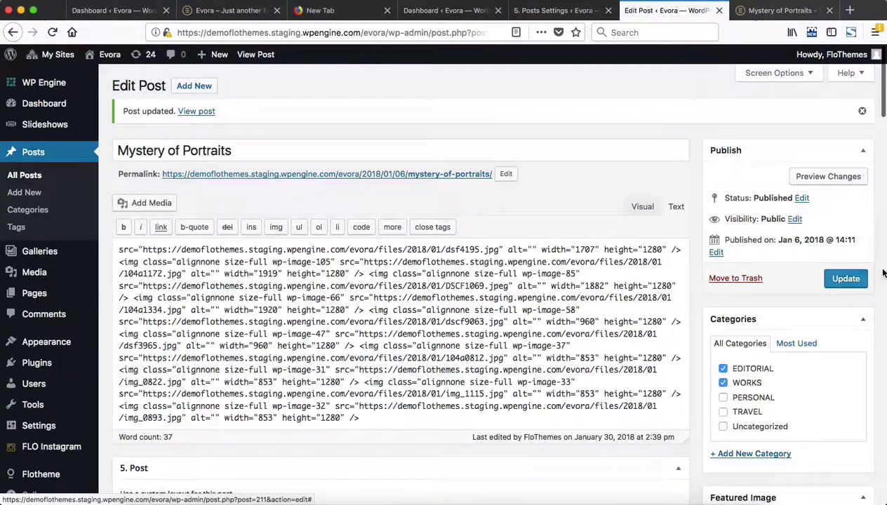
left_click(847, 281)
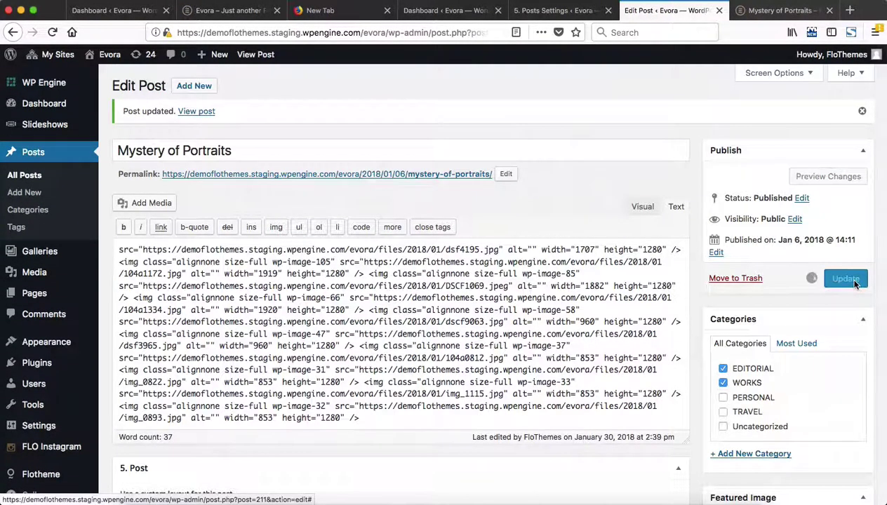
Reload the published Mystery of Portraits post and check the area between the share links and the post pagination
key("ctrl+Tab")
key("super+r")
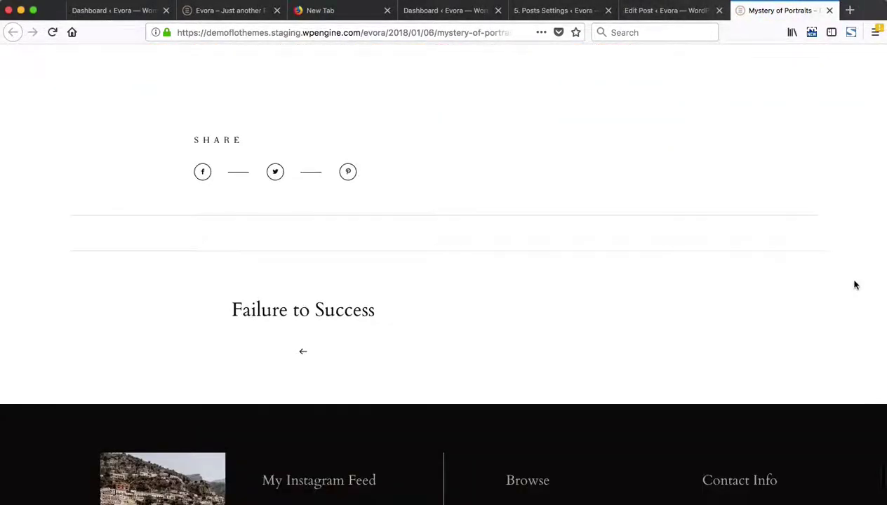
scroll(492, 266, "up", 3)
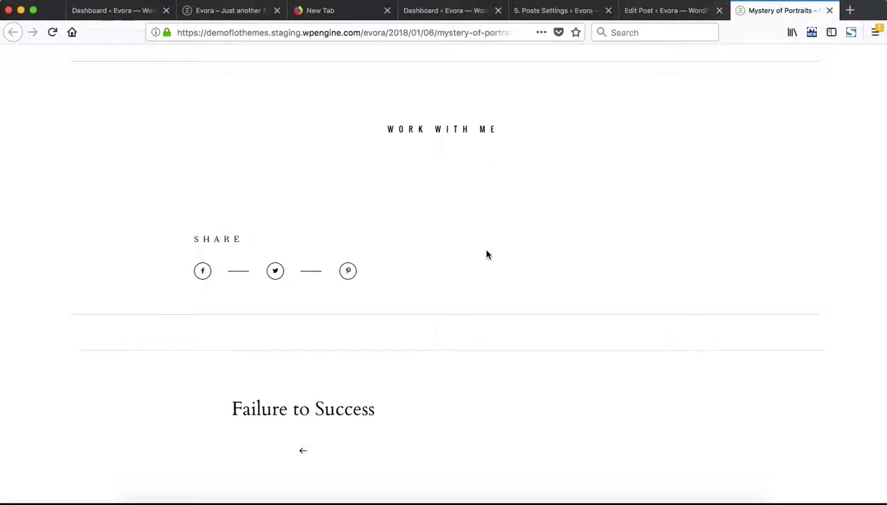
Review the first blocks of the global layout in 5. Posts Settings
key("ctrl+shift+Tab")
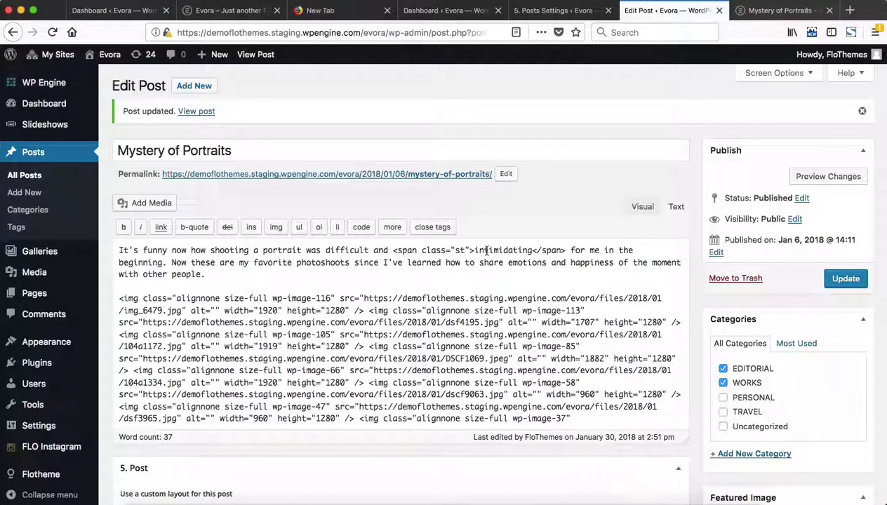
key("ctrl+shift+Tab")
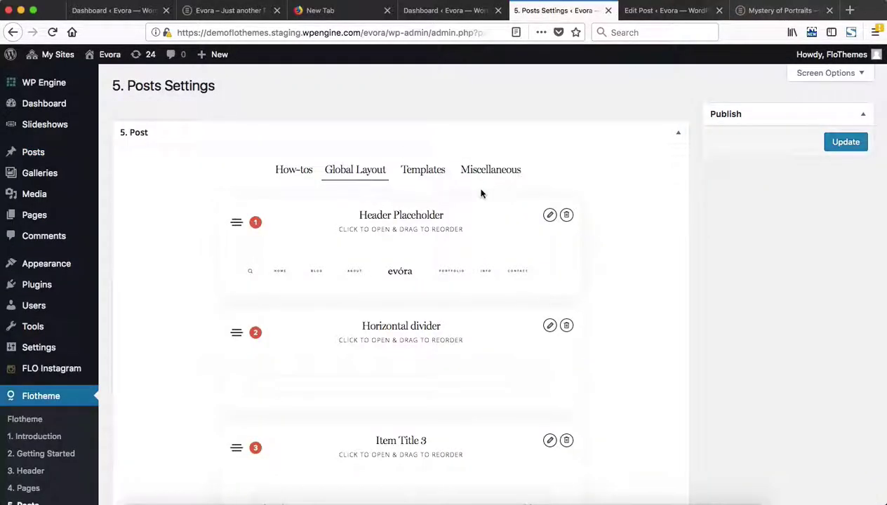
scroll(519, 193, "down", 2)
scroll(481, 193, "up", 2)
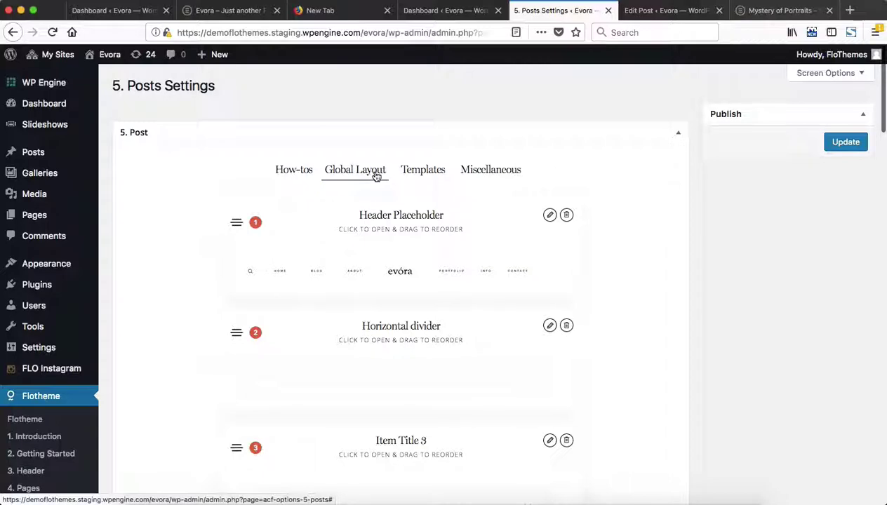
Collapse the 5. Post layout box in the Mystery of Portraits post editor and return to the post title
key("ctrl+Tab")
scroll(359, 193, "down", 5)
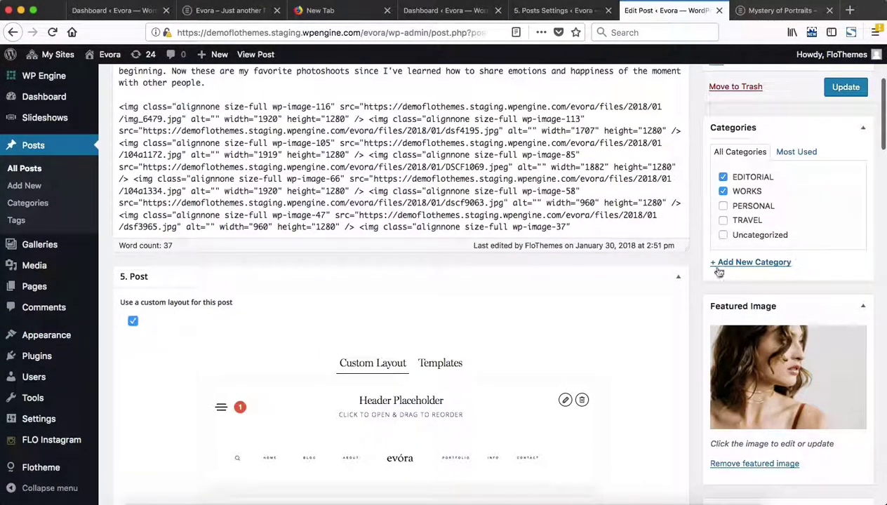
left_click(678, 277)
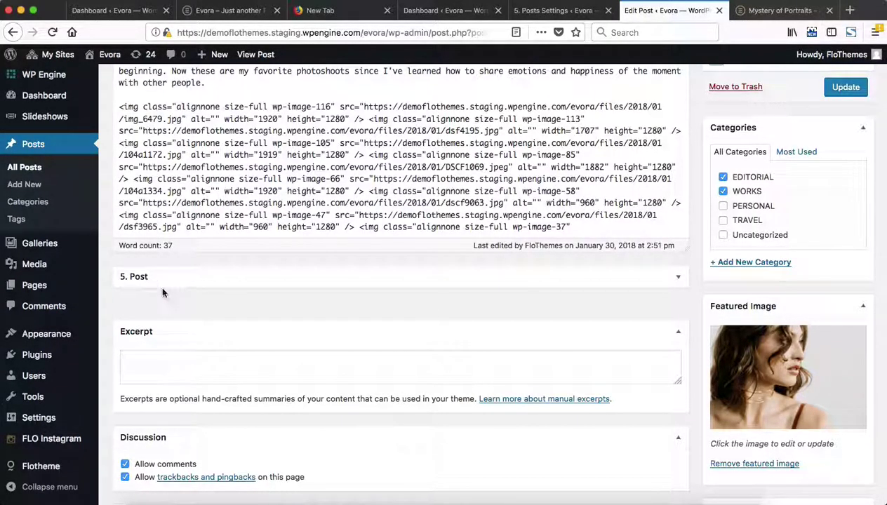
scroll(217, 287, "up", 3)
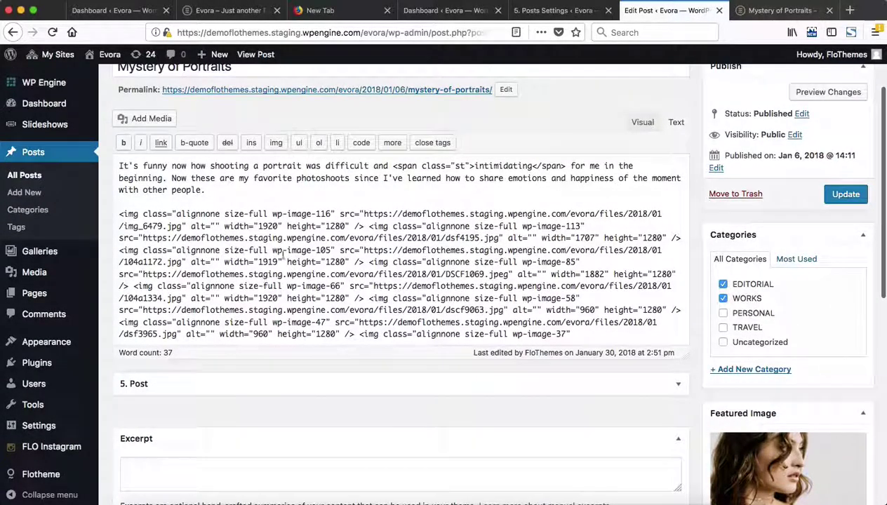
left_click(845, 194)
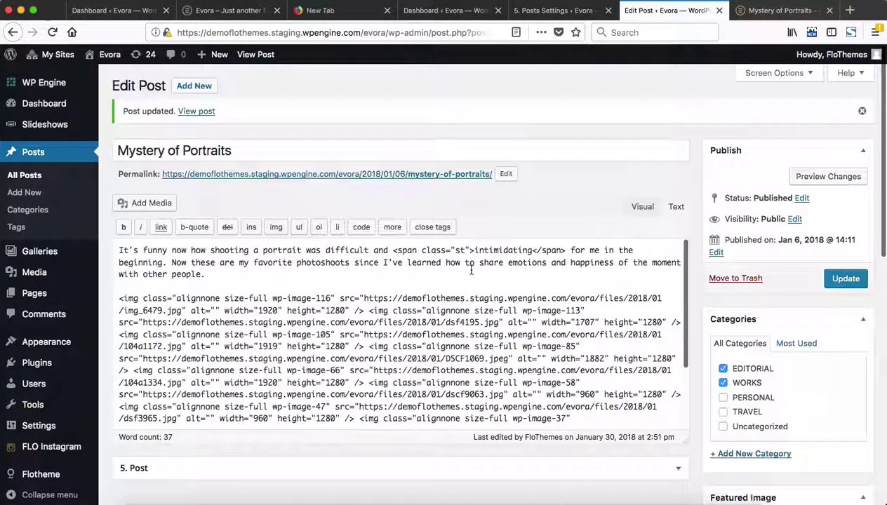
Hide the 5. Post box through the editor's Screen Options, check the editor without it, and show the box again
left_click(797, 79)
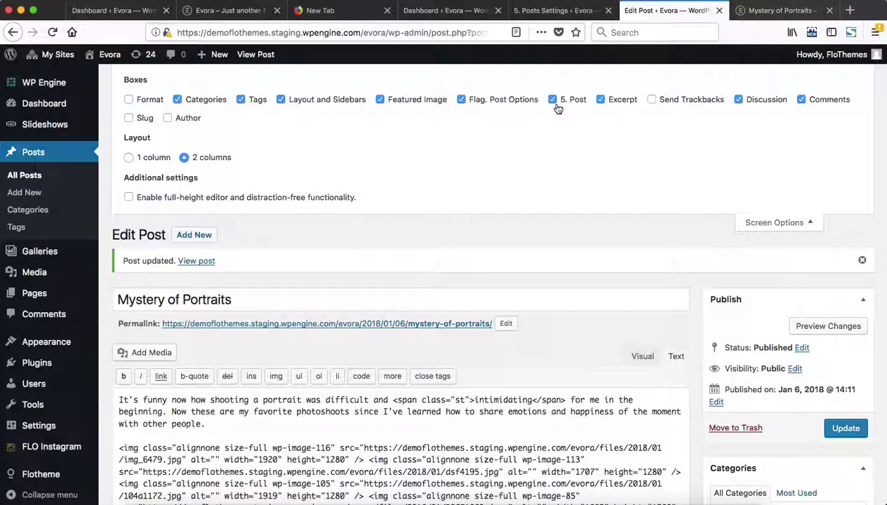
scroll(453, 370, "down", 10)
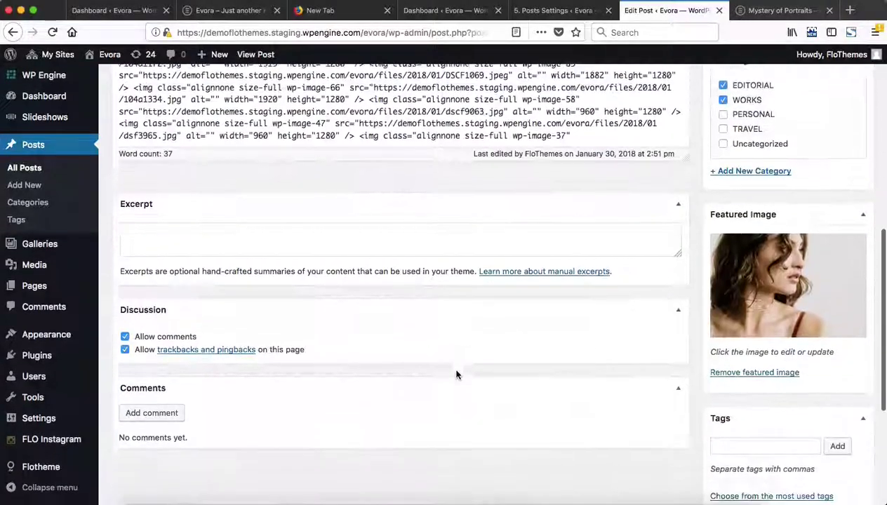
scroll(377, 266, "up", 3)
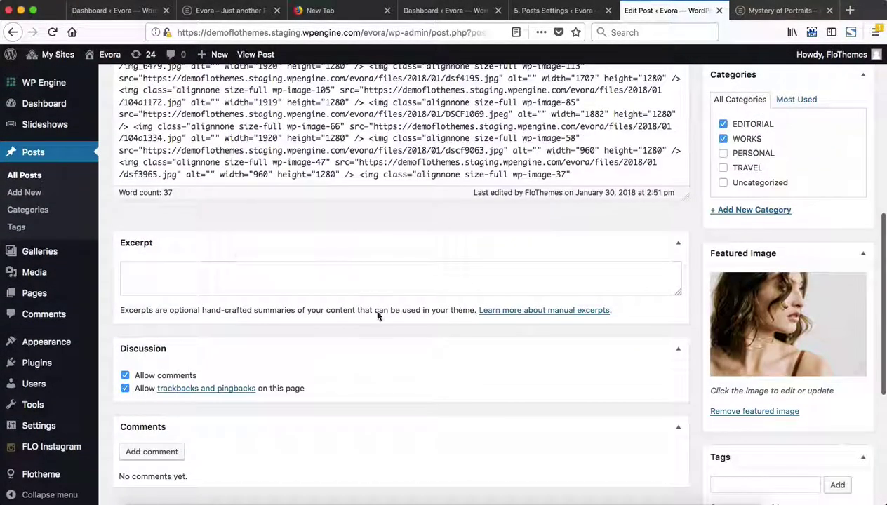
scroll(544, 140, "up", 7)
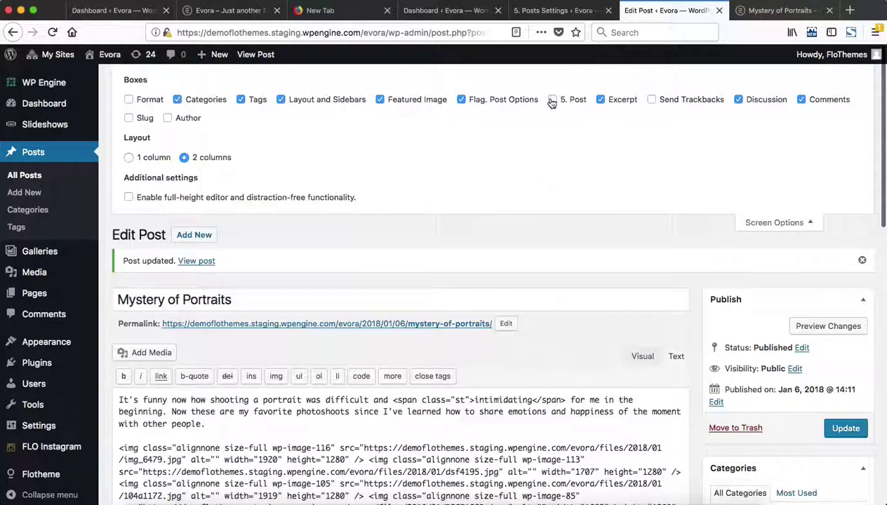
left_click(774, 222)
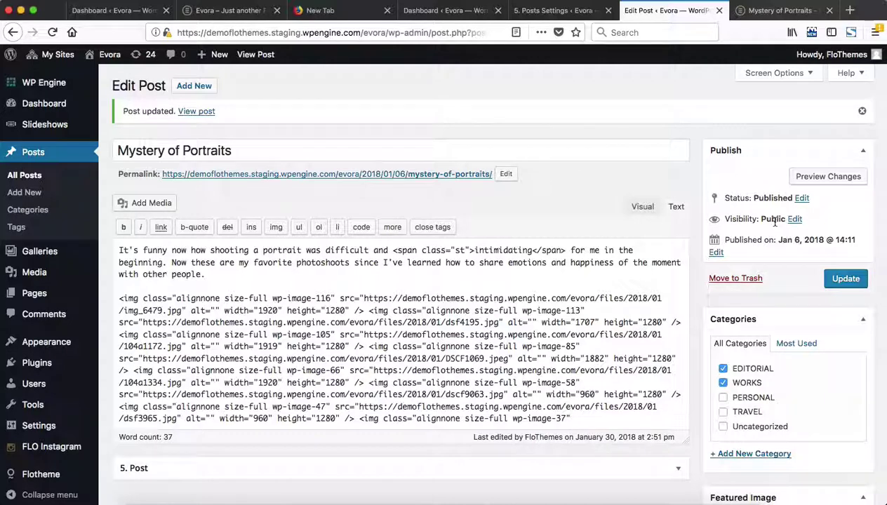
Return to the global layout in 5. Posts Settings
key("ctrl+shift+Tab")
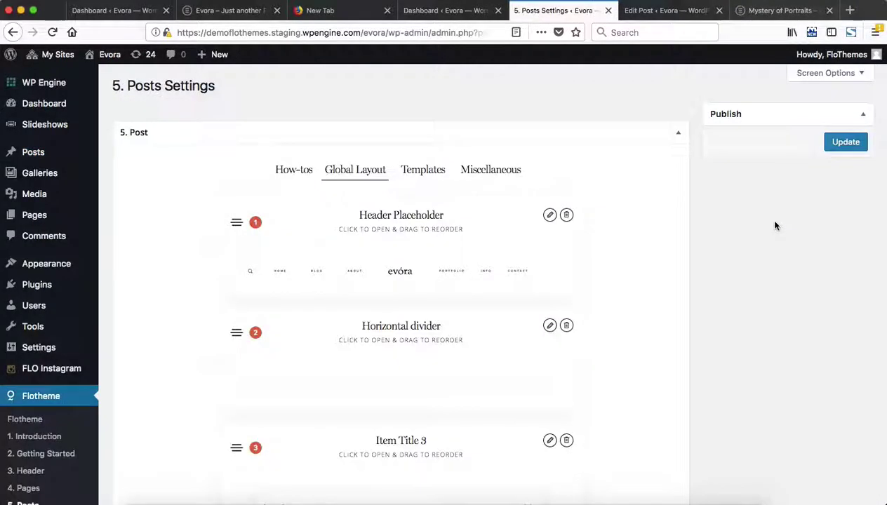